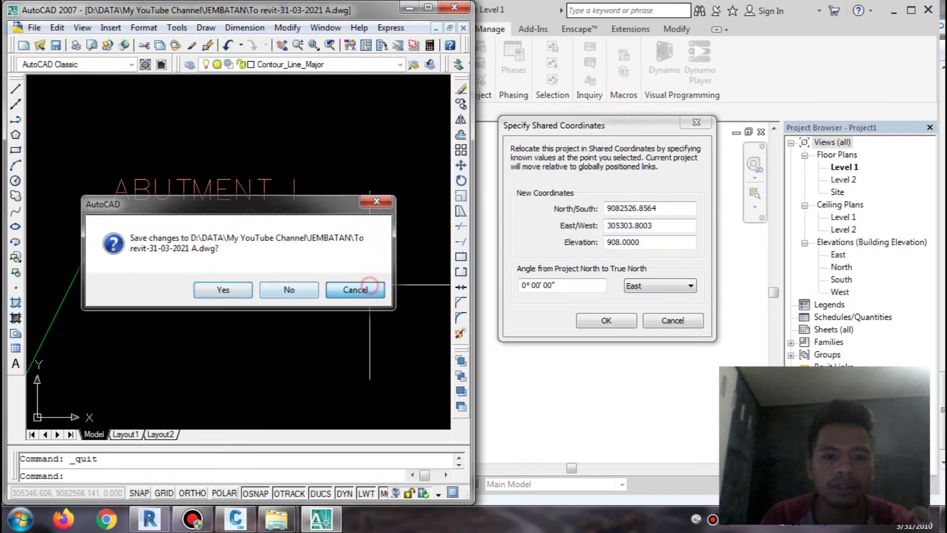
Cancel the AutoCAD save prompt and close Specify Shared Coordinates without changes.
click(409, 8)
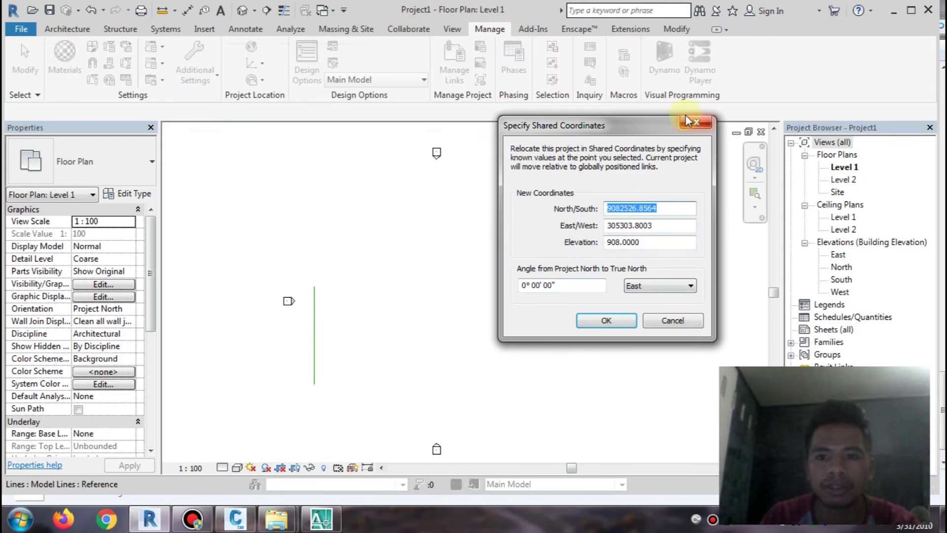
click(696, 122)
key(Escape)
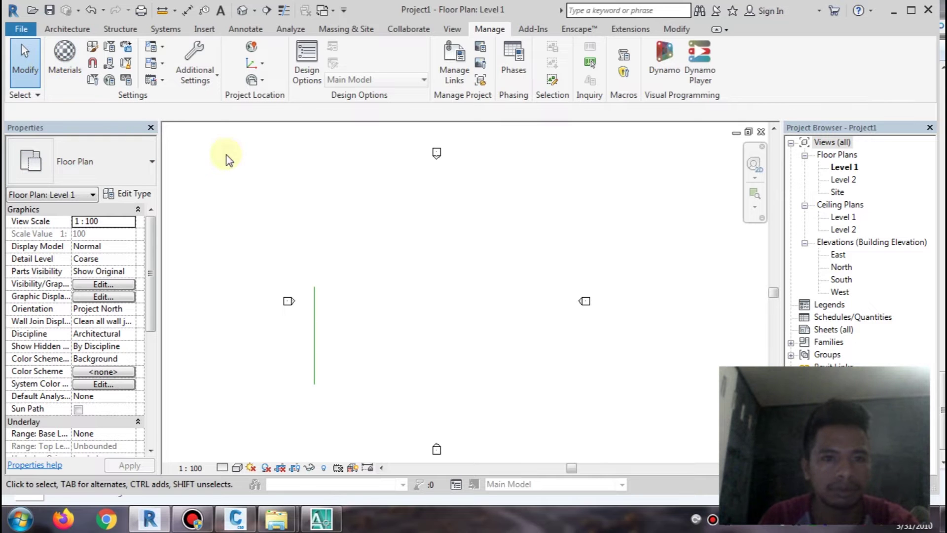
Link To revit-31-03-2021 A.dwg into the Level 1 plan and pan to view it.
click(200, 30)
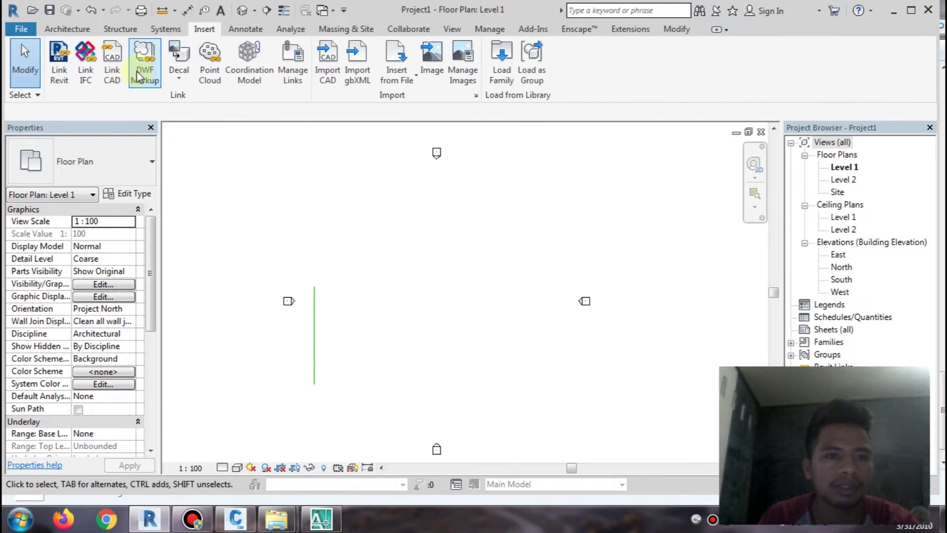
click(121, 74)
click(486, 270)
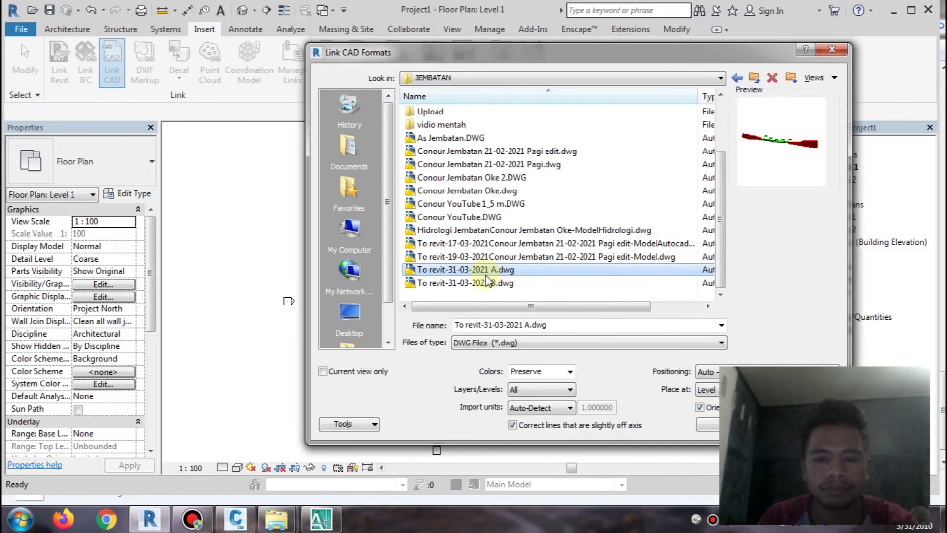
double_click(434, 270)
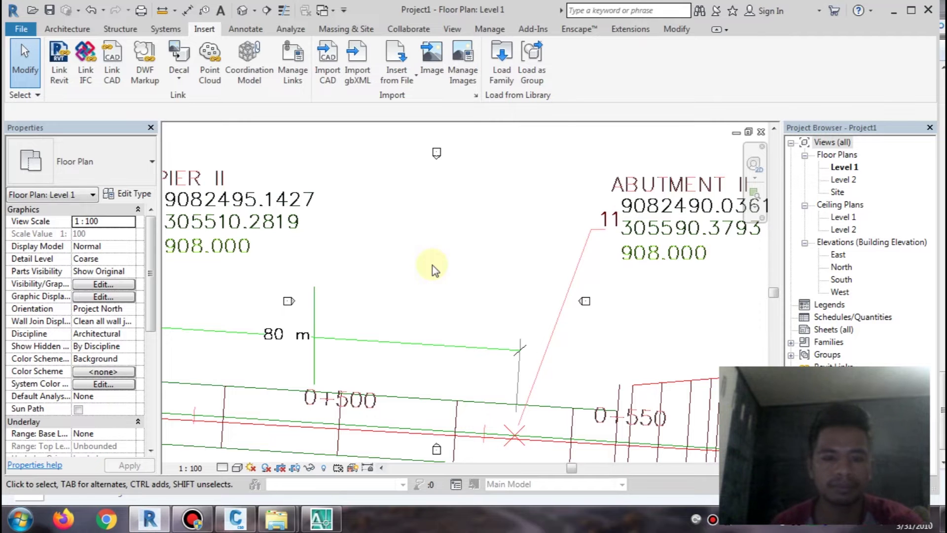
scroll(474, 280, down, 3)
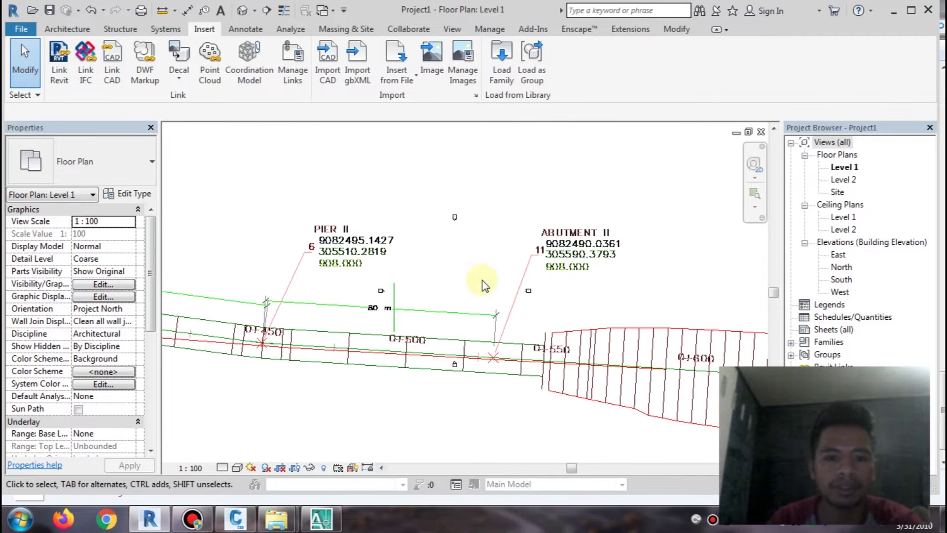
scroll(380, 254, down, 2)
mouse_move(373, 311)
middle_down()
mouse_move(469, 268)
mouse_move(539, 327)
middle_up()
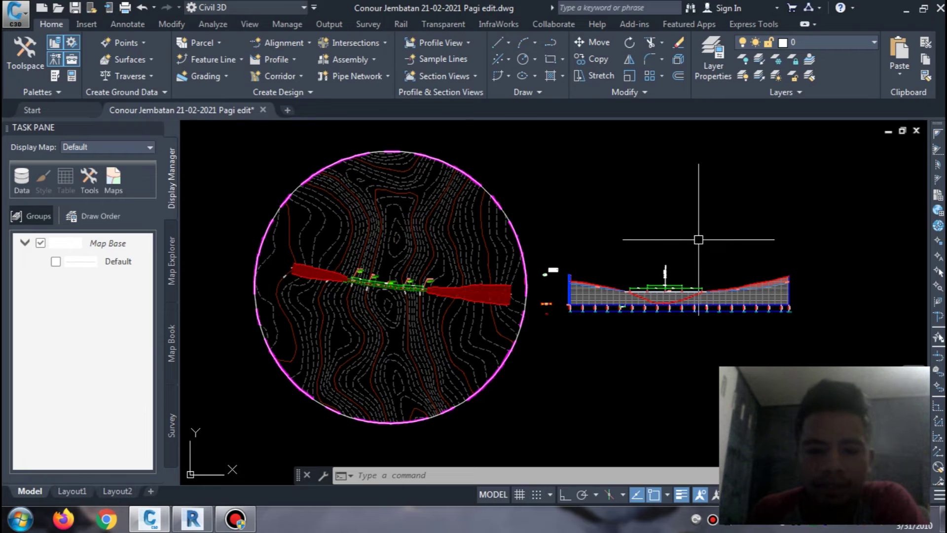
scroll(642, 240, down, 3)
scroll(624, 237, up, 3)
scroll(612, 237, up, 2)
scroll(616, 232, down, 2)
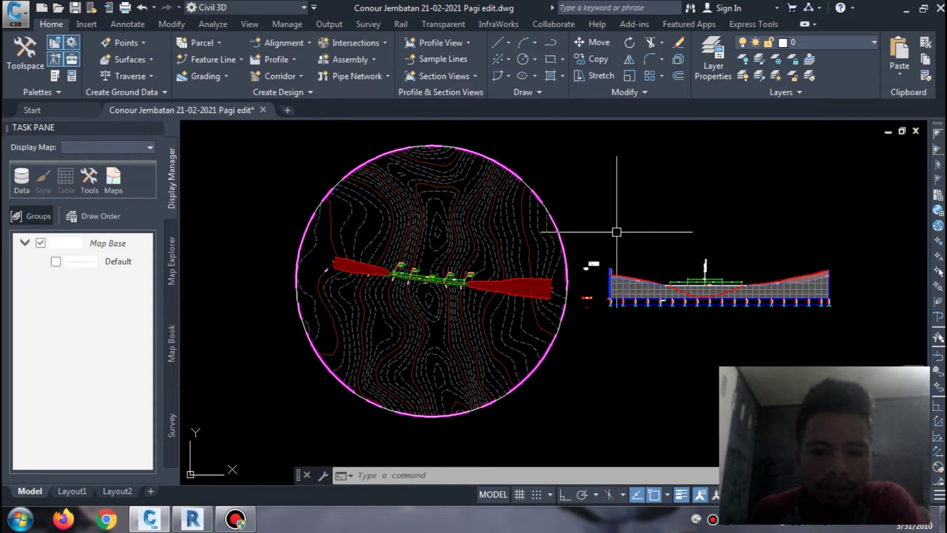
middle_drag(634, 239, 632, 253)
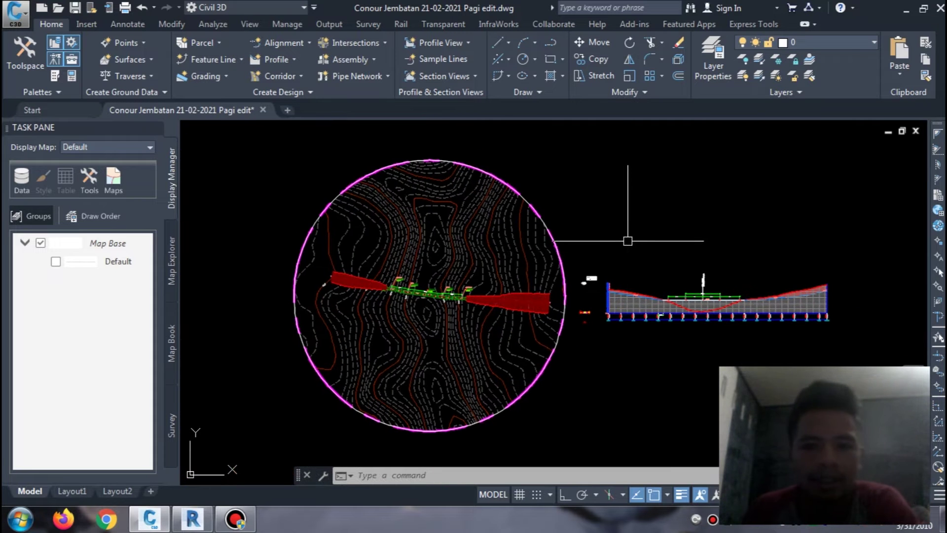
middle_drag(660, 220, 640, 225)
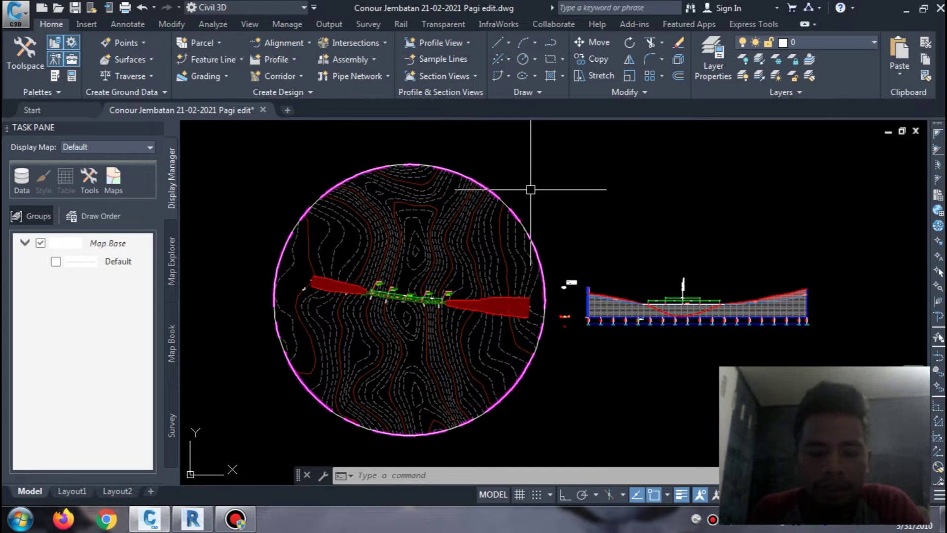
scroll(571, 282, up, 6)
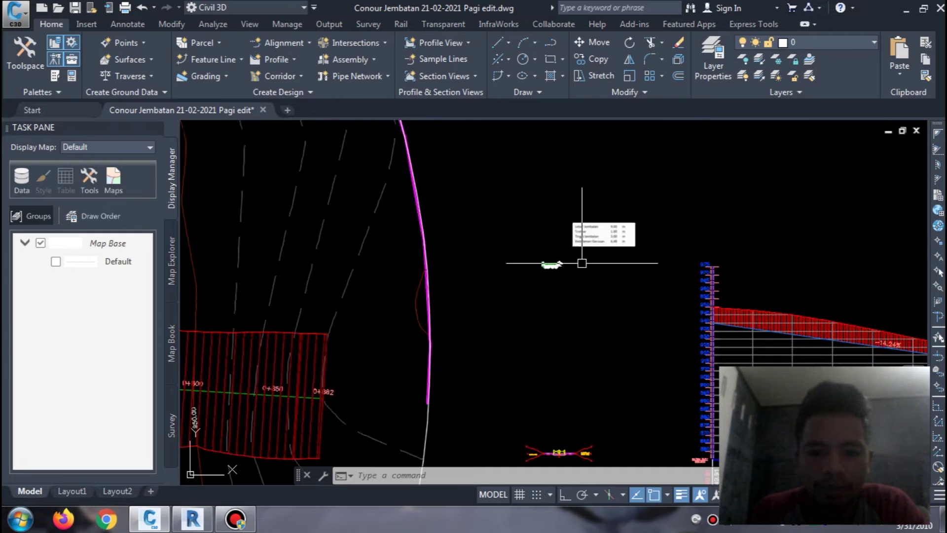
scroll(582, 258, up, 8)
scroll(594, 230, up, 2)
scroll(587, 232, down, 2)
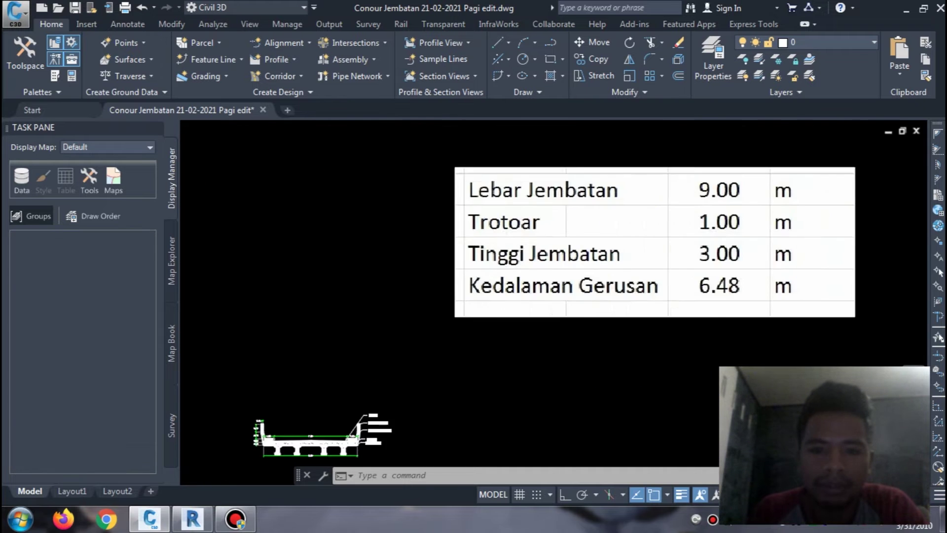
scroll(580, 234, down, 1)
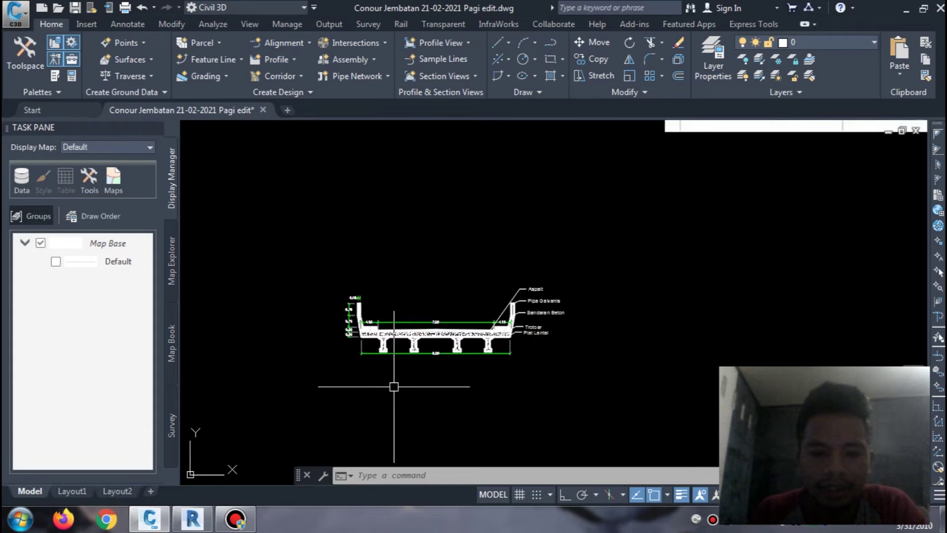
scroll(425, 340, up, 3)
scroll(445, 303, up, 2)
middle_drag(446, 303, 428, 347)
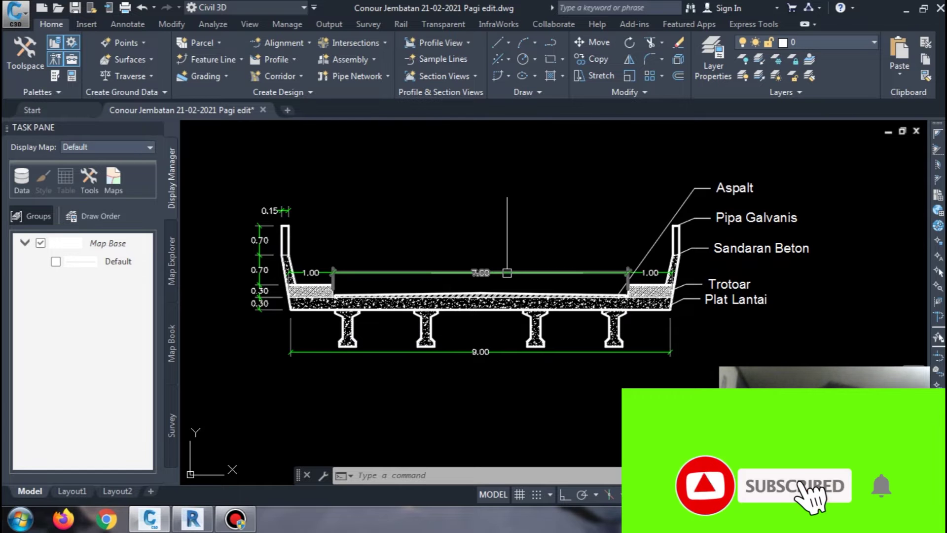
scroll(512, 274, down, 5)
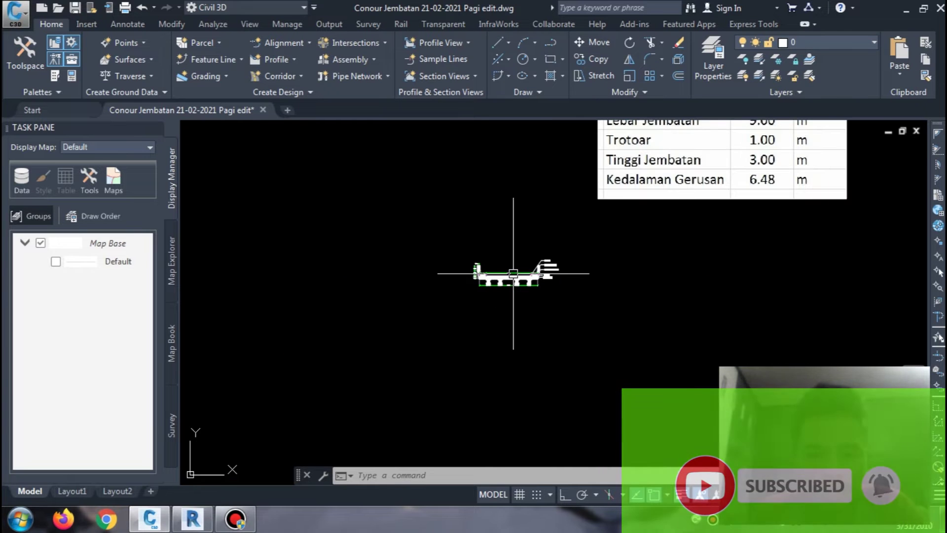
key(Escape)
scroll(515, 275, down, 5)
scroll(514, 275, down, 3)
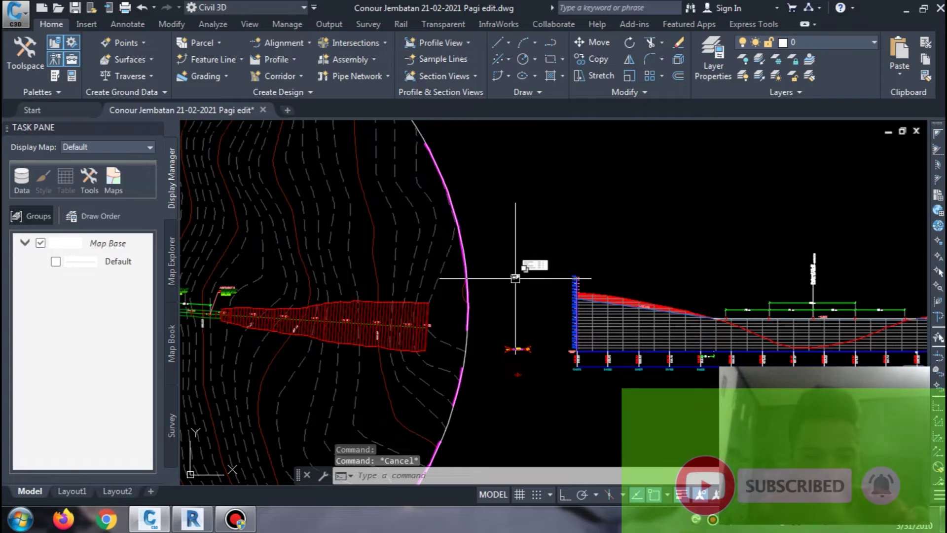
scroll(517, 275, down, 4)
scroll(524, 285, up, 2)
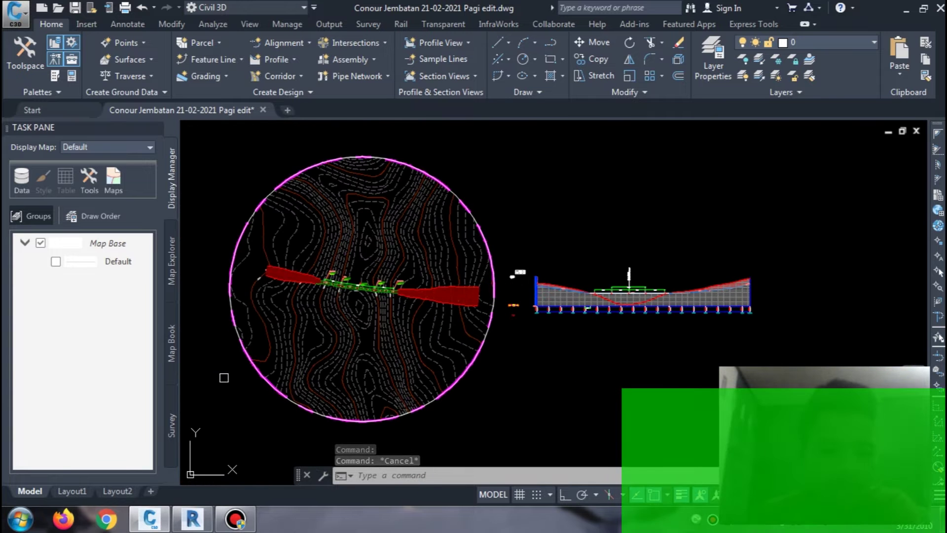
click(183, 527)
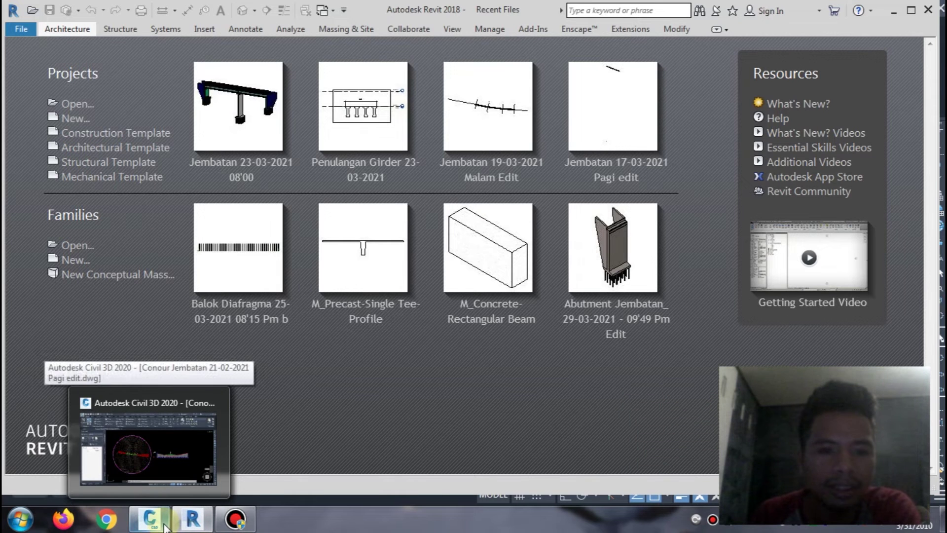
mouse_move(192, 519)
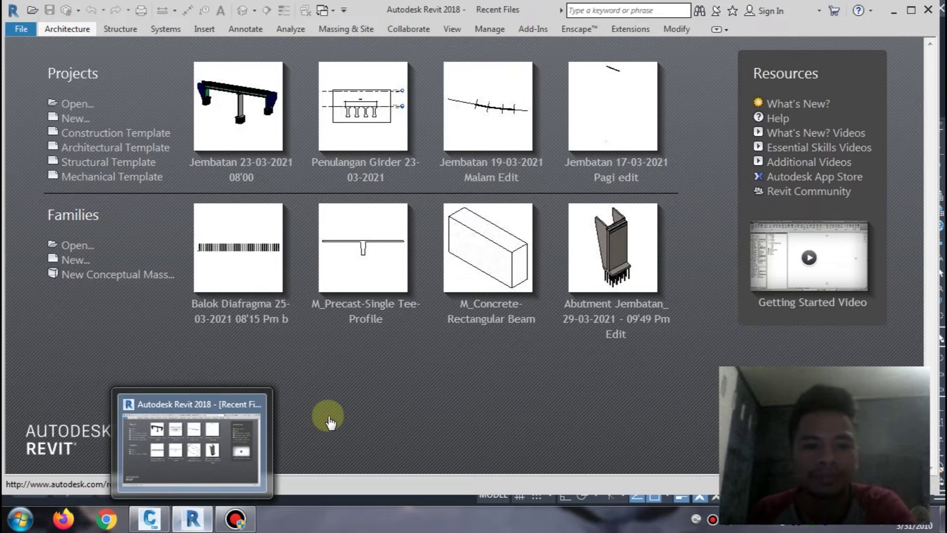
click(153, 526)
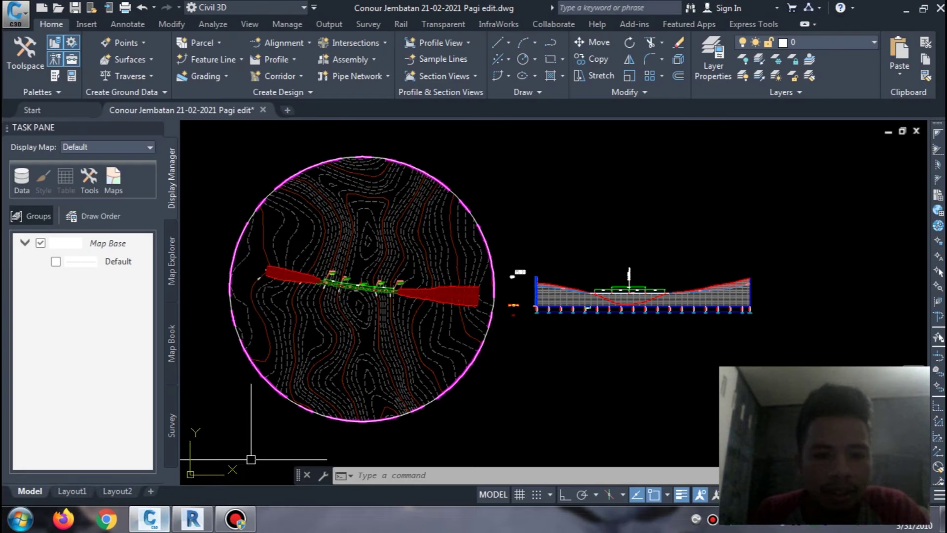
key(Escape)
key(Escape)
middle_drag(284, 173, 308, 179)
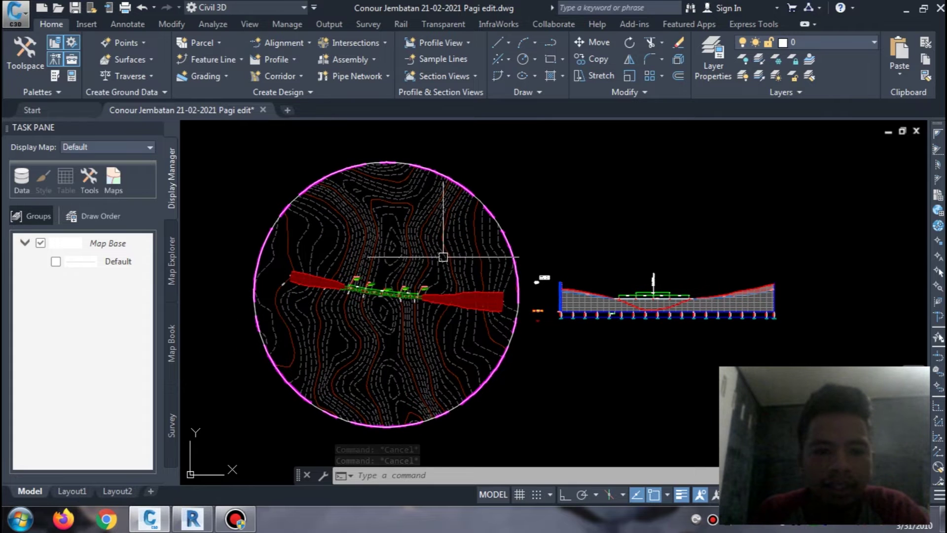
Open Export Civil 3D Drawing from the application menu's Export options.
click(25, 19)
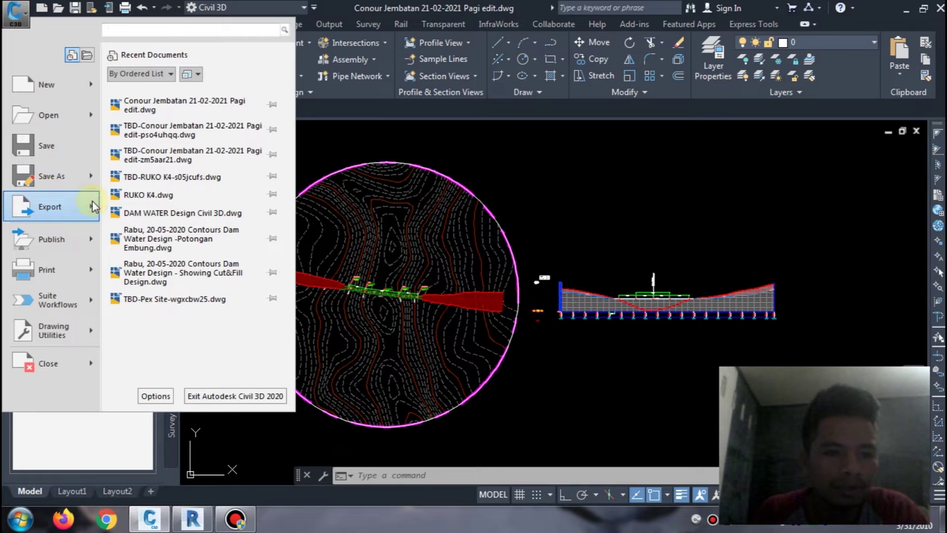
mouse_move(50, 206)
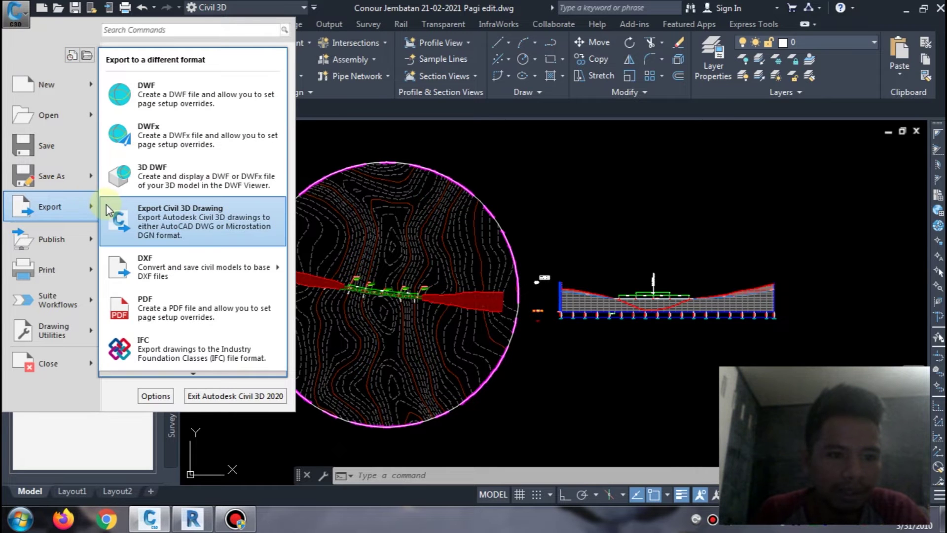
key(Escape)
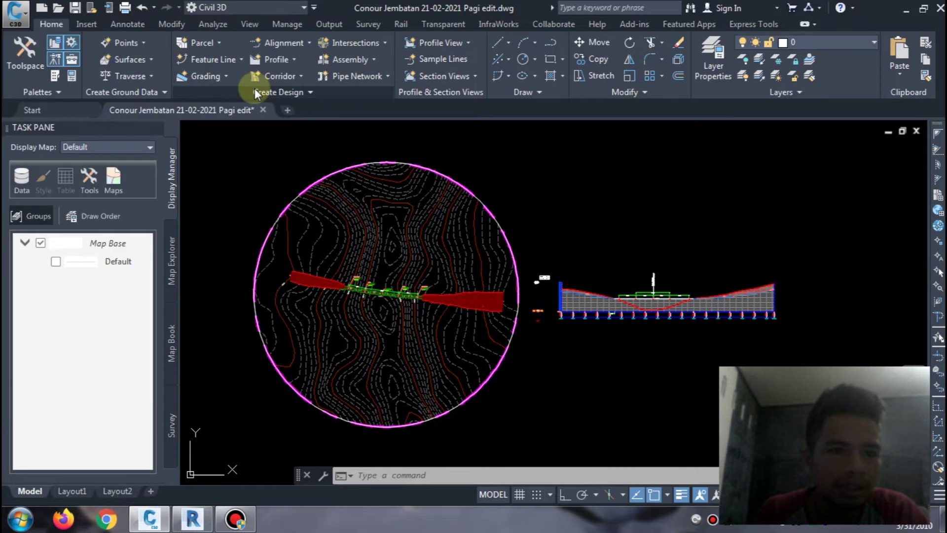
click(28, 22)
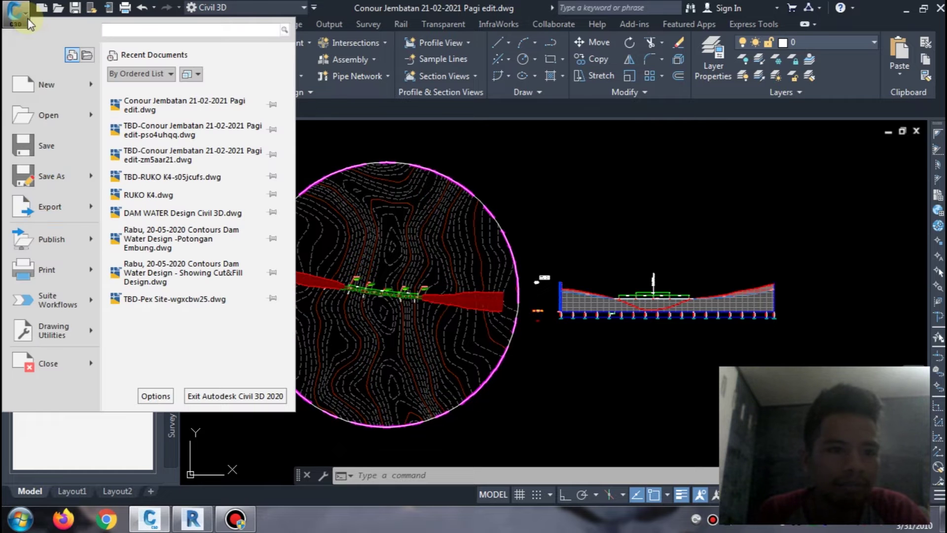
click(98, 200)
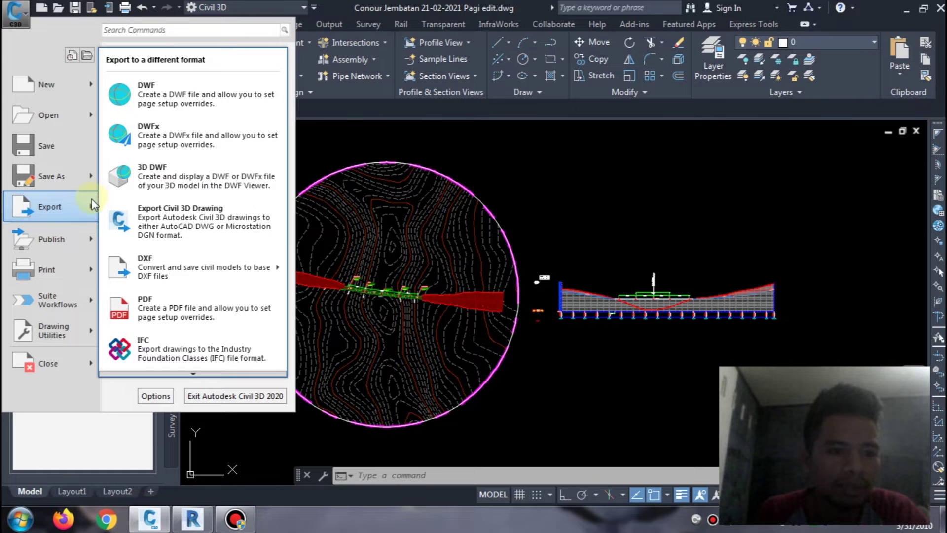
click(186, 209)
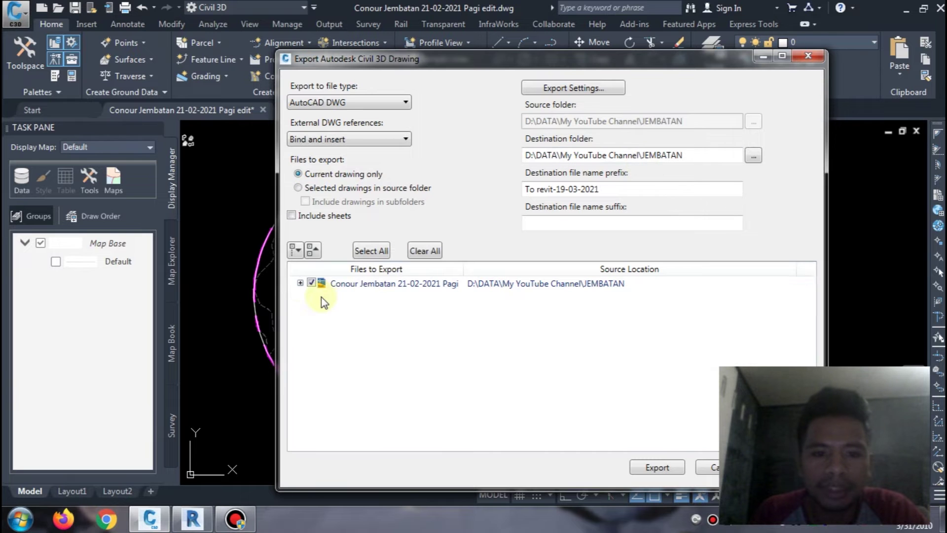
Confirm the 2007 DWG version in the export settings.
click(300, 284)
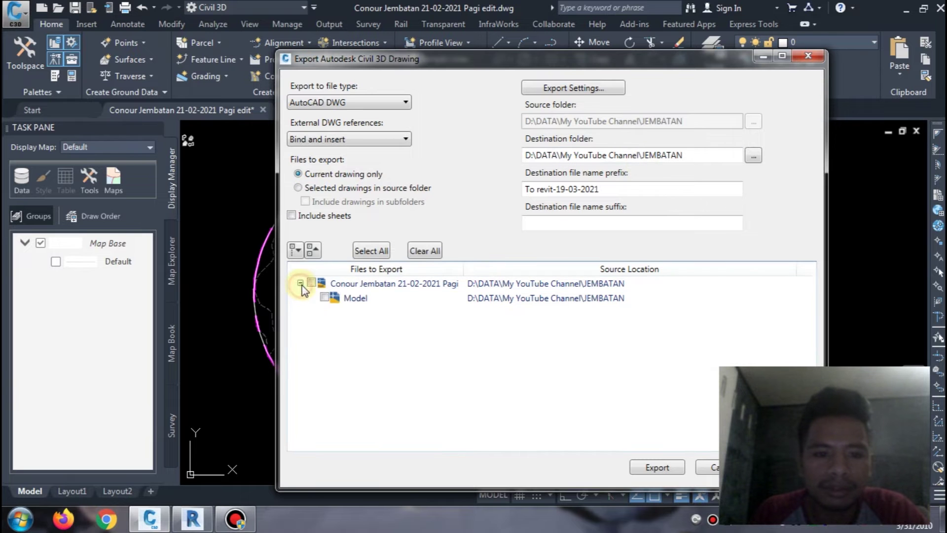
click(597, 90)
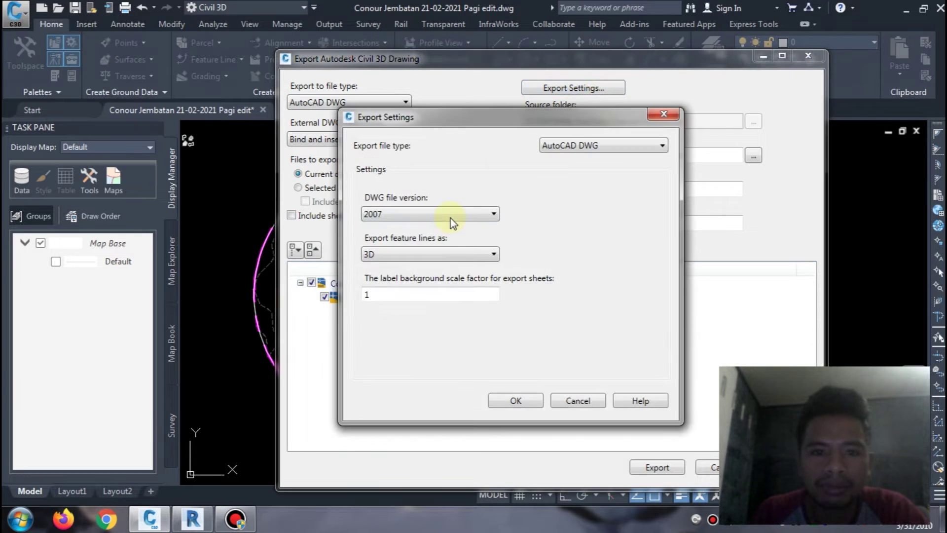
click(515, 401)
Change the prefix to 'To revit-31-03-2021' and export the drawing to JEMBATAN.
click(696, 155)
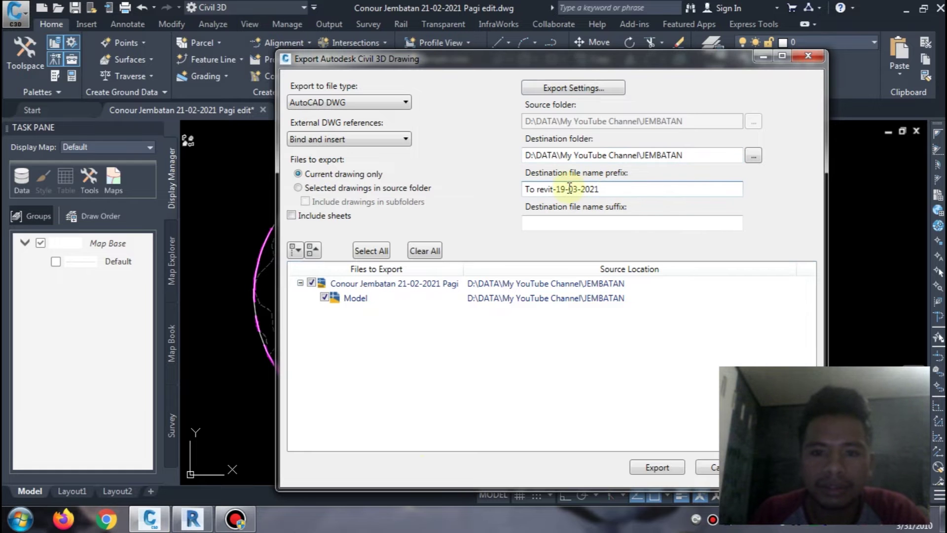
drag(558, 192, 572, 194)
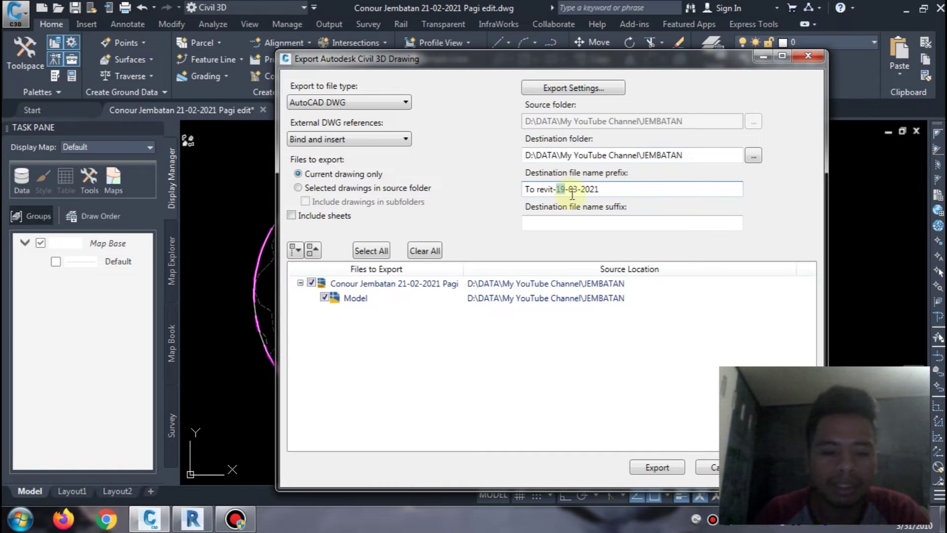
text(32)
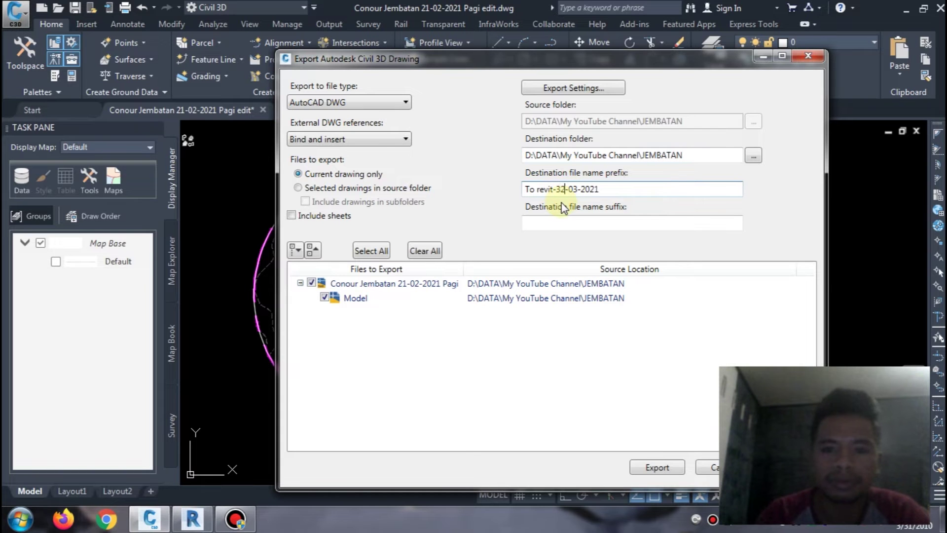
key(BackSpace)
text(1)
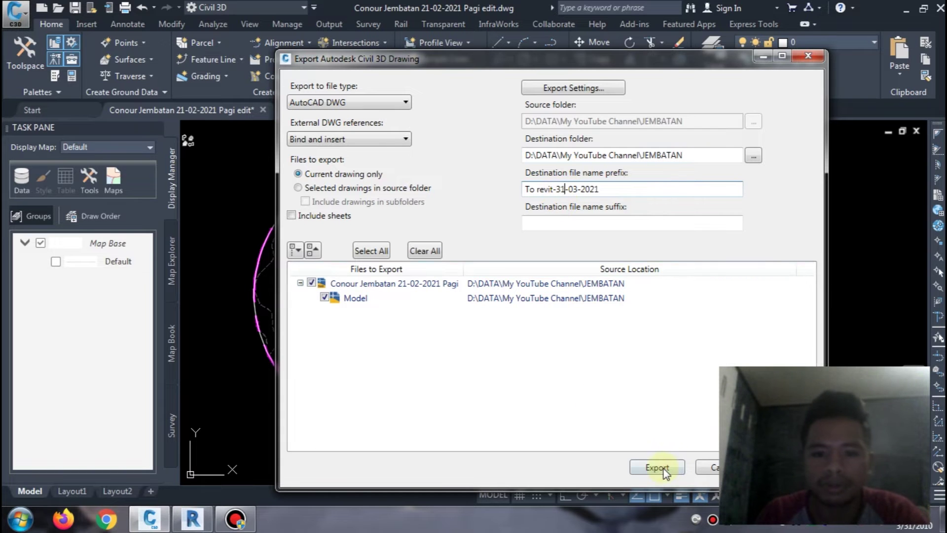
click(663, 470)
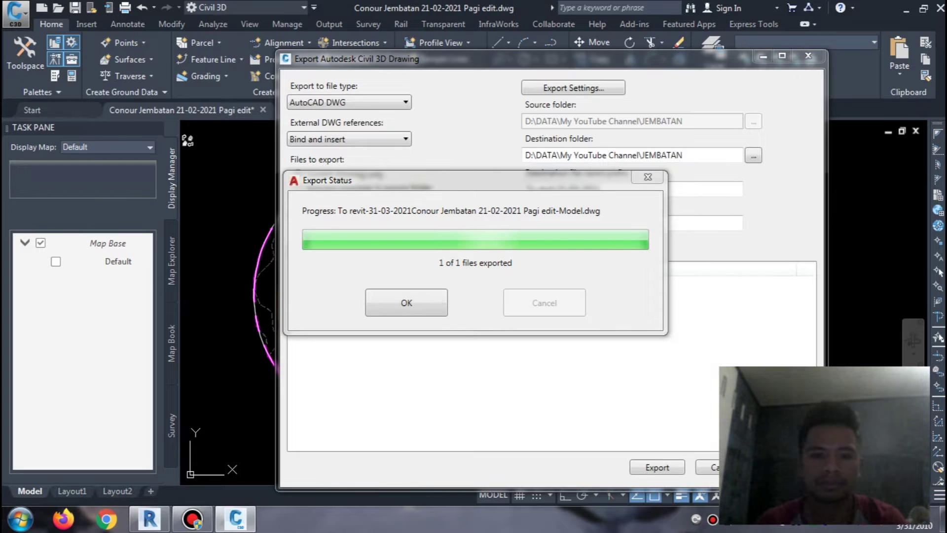
click(386, 309)
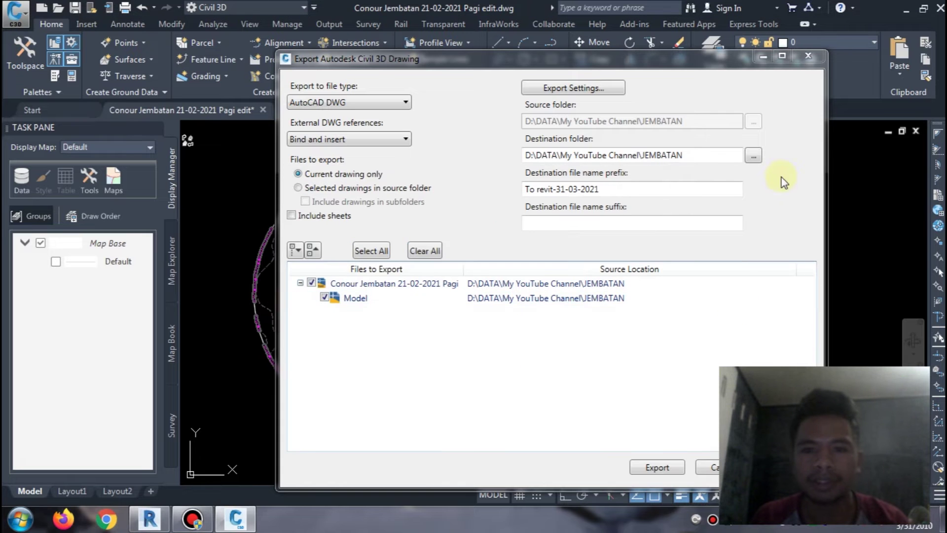
Close the export dialog and zoom and pan over the contour circle and corridor.
click(810, 58)
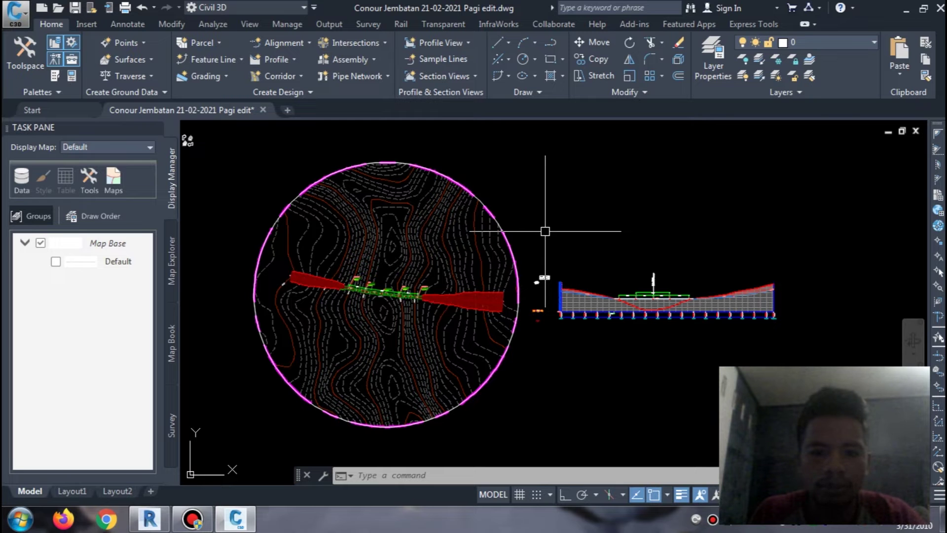
scroll(543, 276, up, 5)
scroll(518, 296, up, 3)
scroll(472, 318, up, 2)
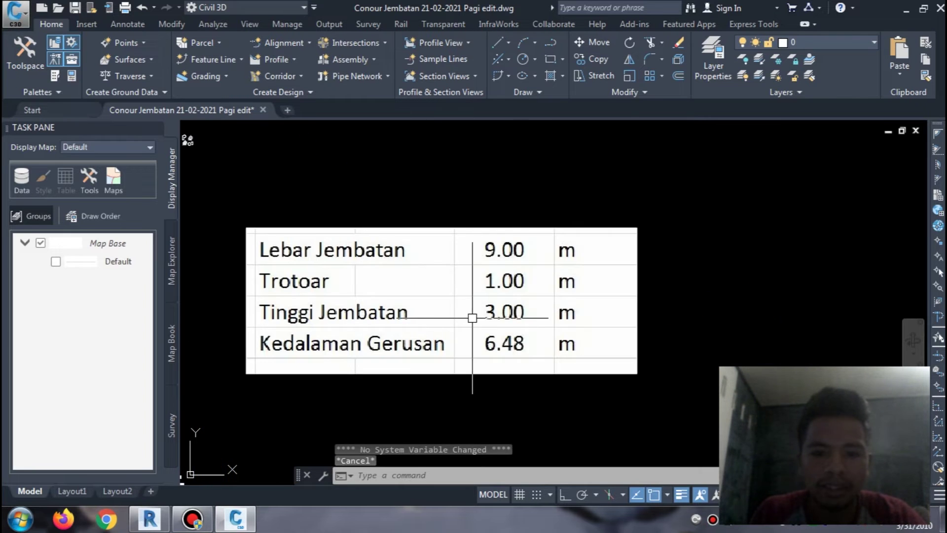
scroll(592, 246, down, 2)
scroll(615, 248, down, 1)
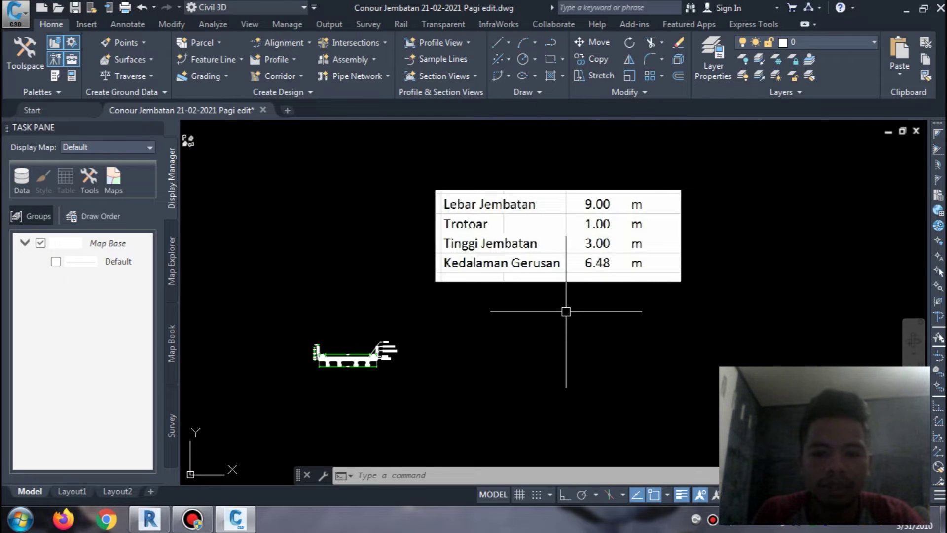
scroll(565, 311, down, 3)
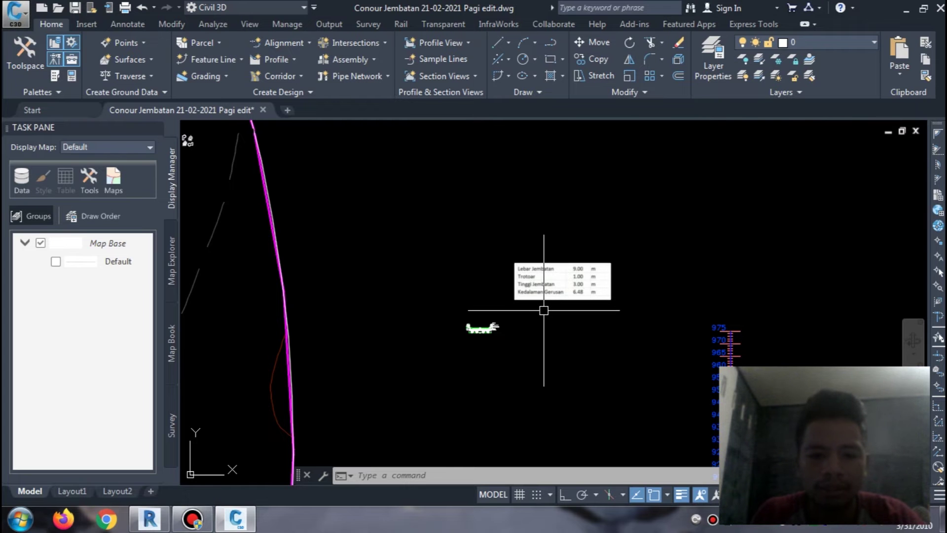
scroll(579, 260, down, 10)
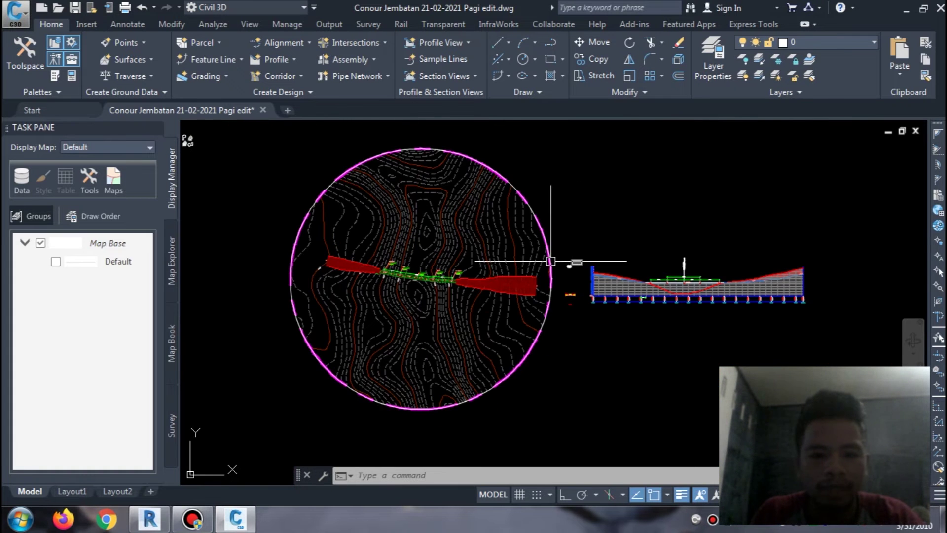
scroll(543, 269, up, 2)
middle_drag(514, 275, 576, 321)
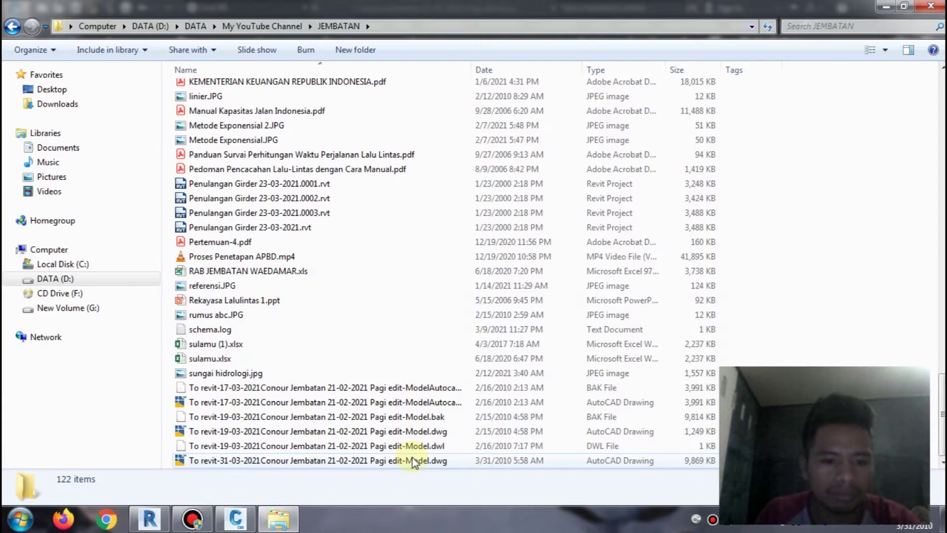
Open the exported To revit-31-03-2021 Model drawing with AutoCAD 2007.
click(408, 463)
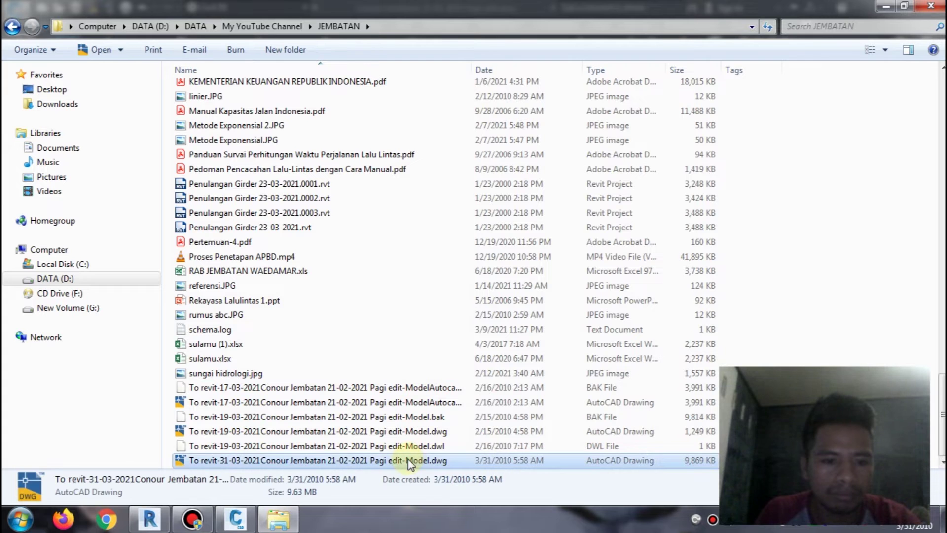
click(120, 50)
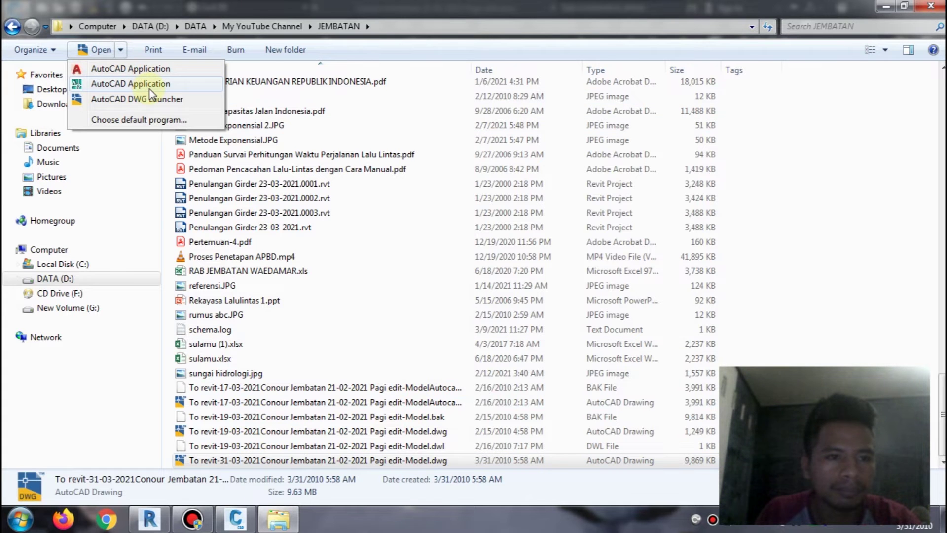
click(148, 84)
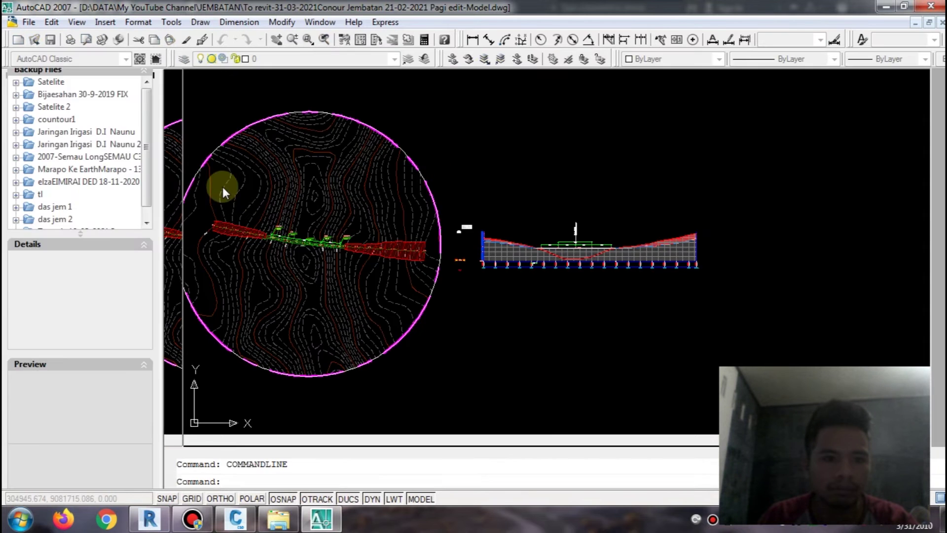
Zoom and pan to check the exported drawing, then close it with Ctrl+F4.
scroll(641, 288, down, 3)
scroll(641, 288, up, 3)
scroll(571, 289, up, 3)
scroll(571, 289, up, 3)
middle_drag(621, 286, 598, 254)
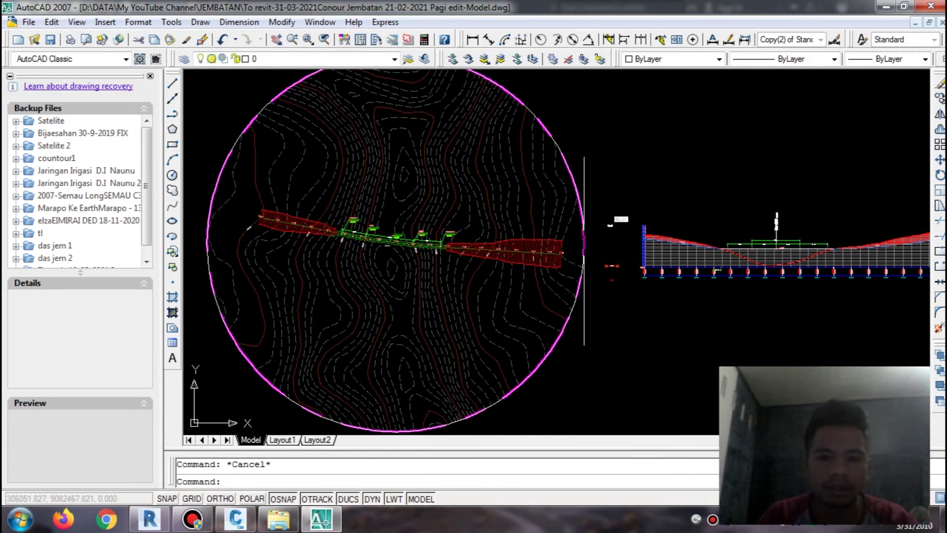
scroll(554, 250, down, 2)
scroll(390, 169, down, 2)
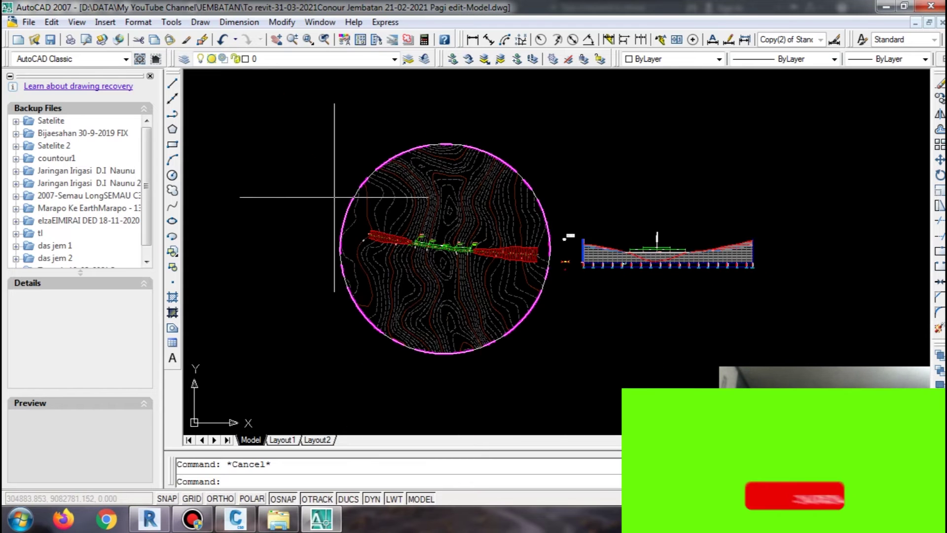
scroll(338, 148, up, 3)
key(ctrl+F4)
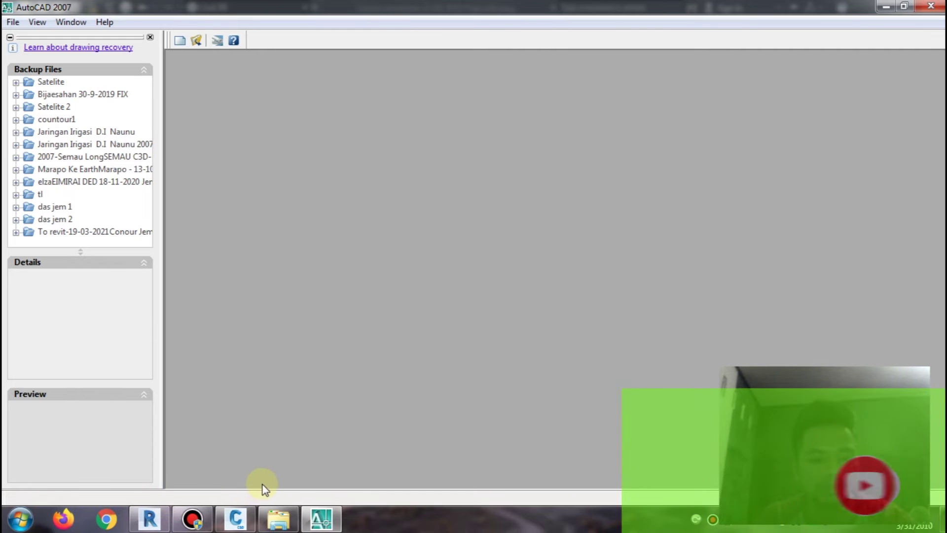
Duplicate the exported bridge drawing in the JEMBATAN folder.
click(279, 518)
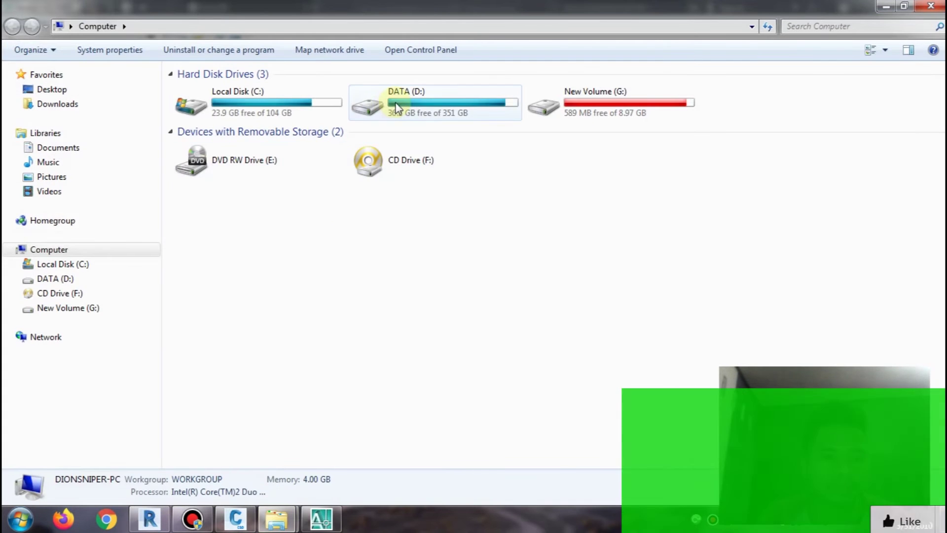
double_click(390, 98)
mouse_move(277, 519)
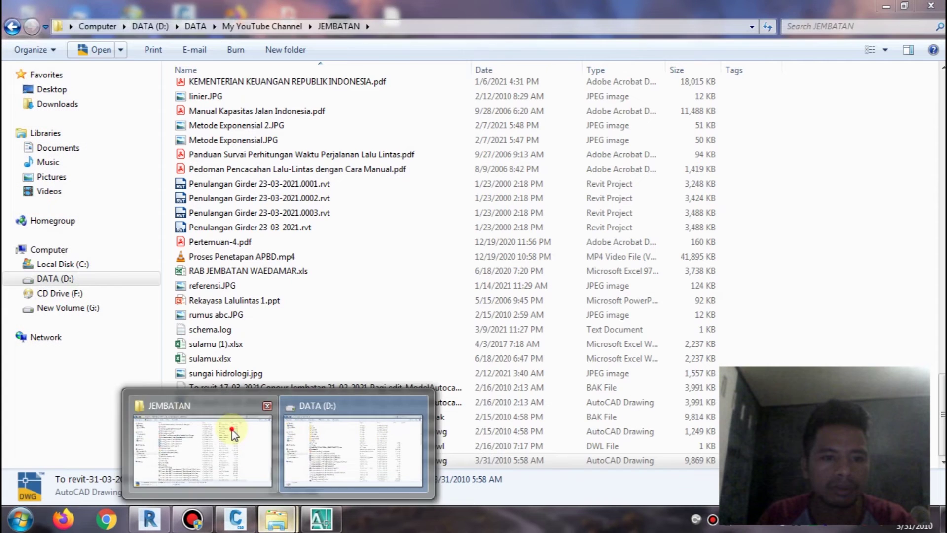
click(234, 434)
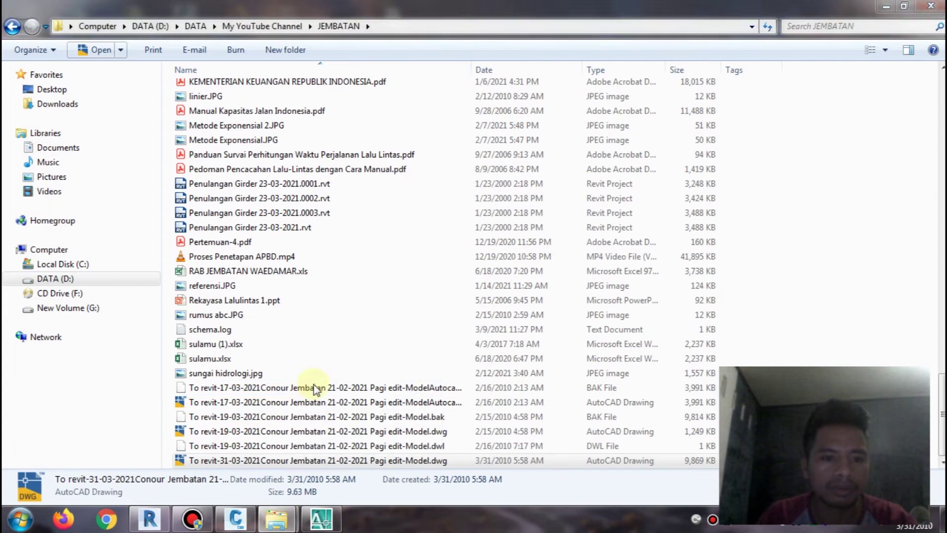
scroll(308, 462, down, 1)
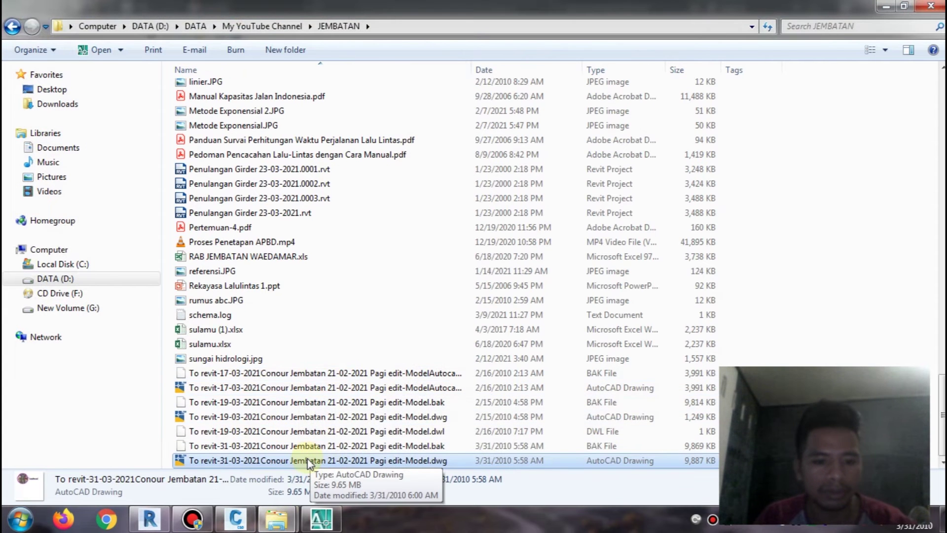
key(ctrl+c)
key(ctrl+v)
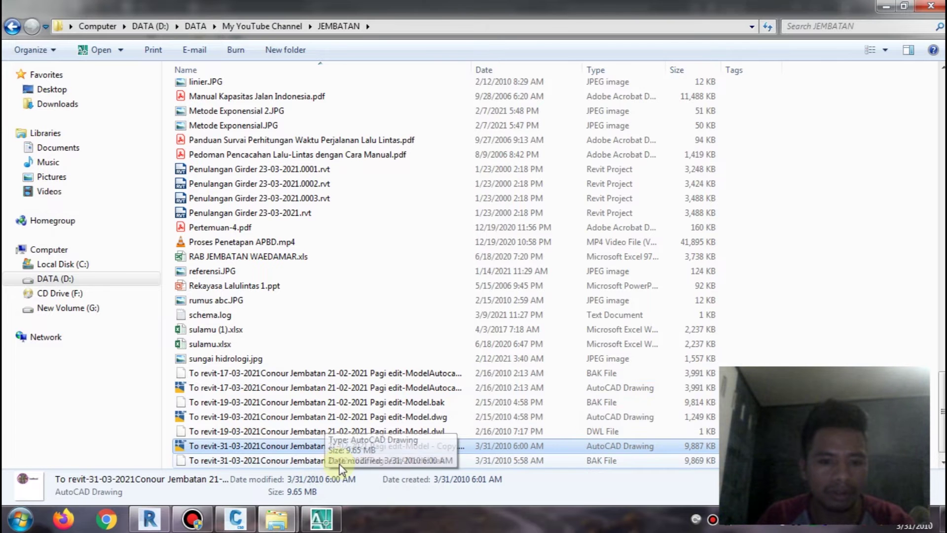
scroll(333, 446, down, 1)
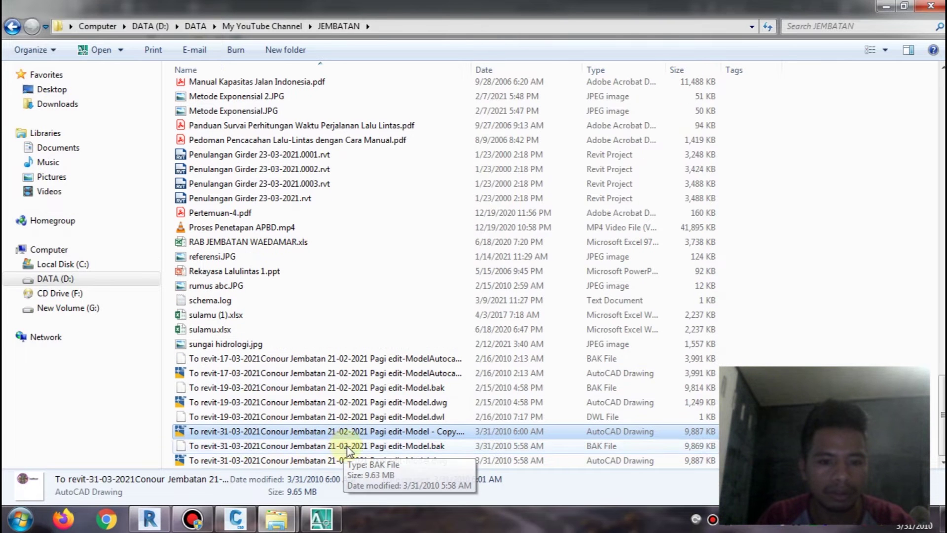
Rename the copies to To revit-31-03-2021 A.dwg and B.dwg, then open A.dwg.
click(385, 435)
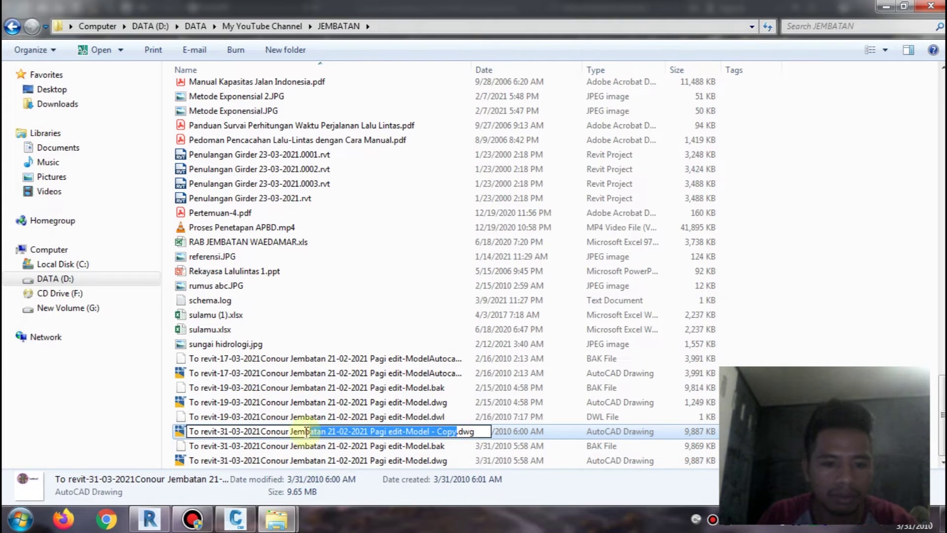
key(BackSpace)
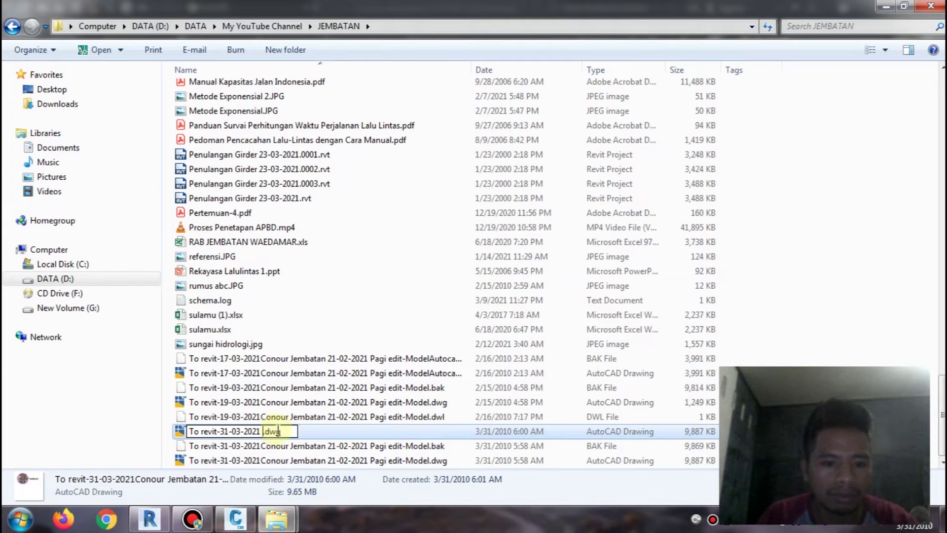
text(A)
click(311, 448)
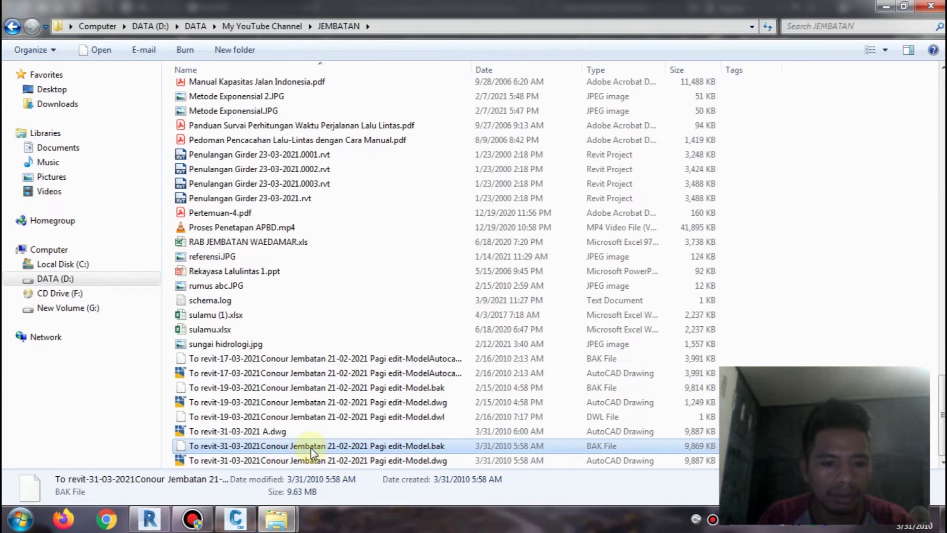
click(263, 464)
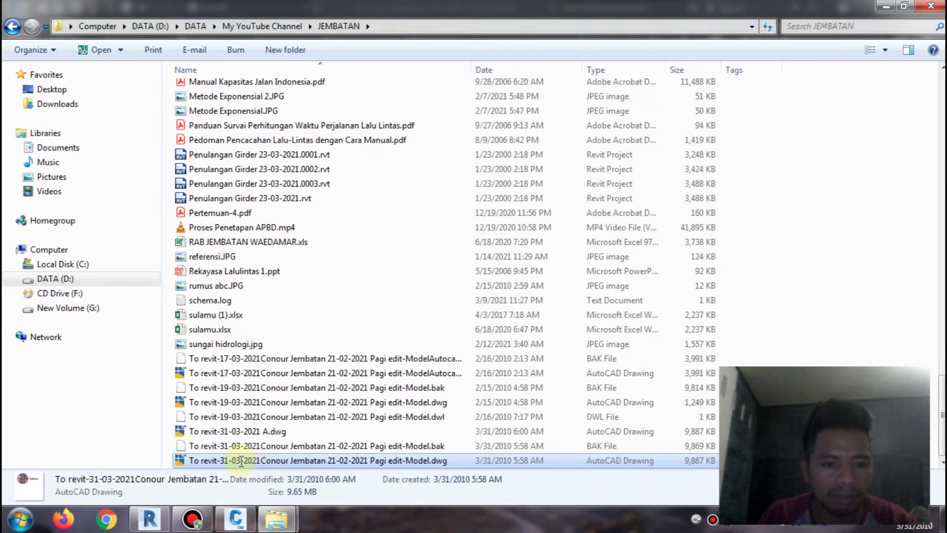
click(241, 461)
drag(261, 461, 317, 460)
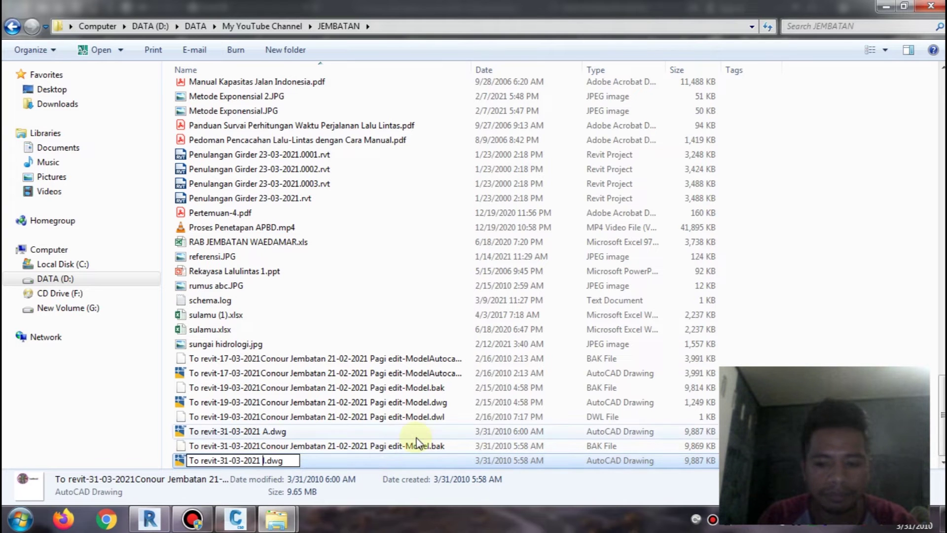
text(B)
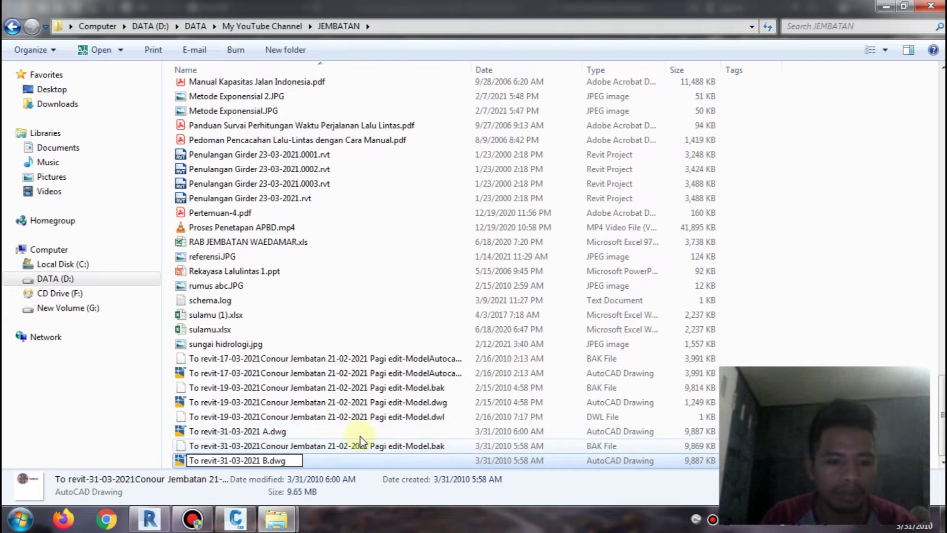
click(325, 435)
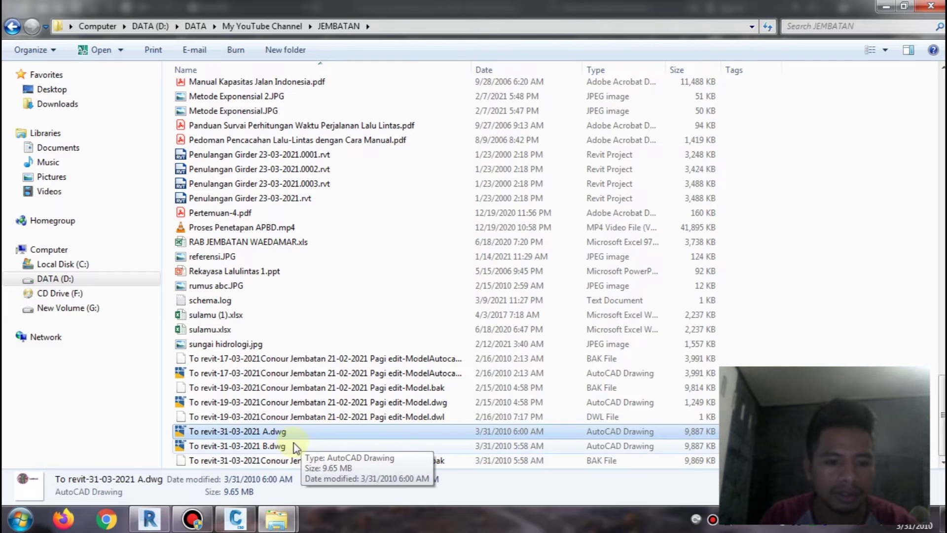
click(98, 49)
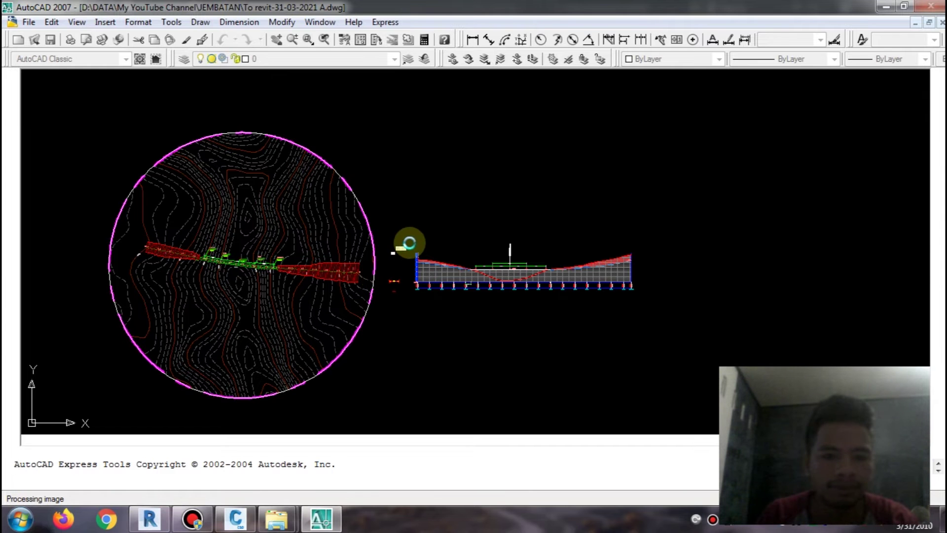
Isolate the bridge object layers so the contours are hidden.
scroll(222, 170, down, 2)
click(223, 169)
click(560, 253)
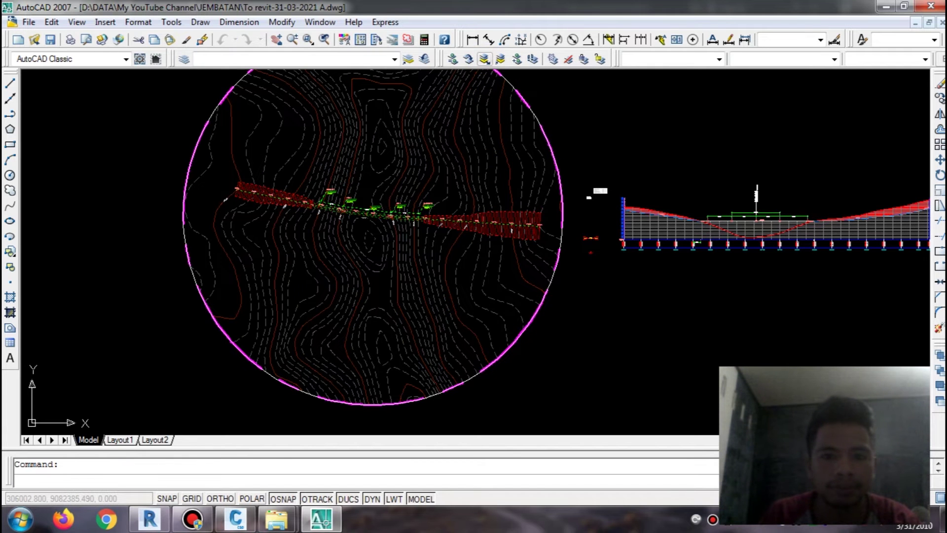
click(484, 59)
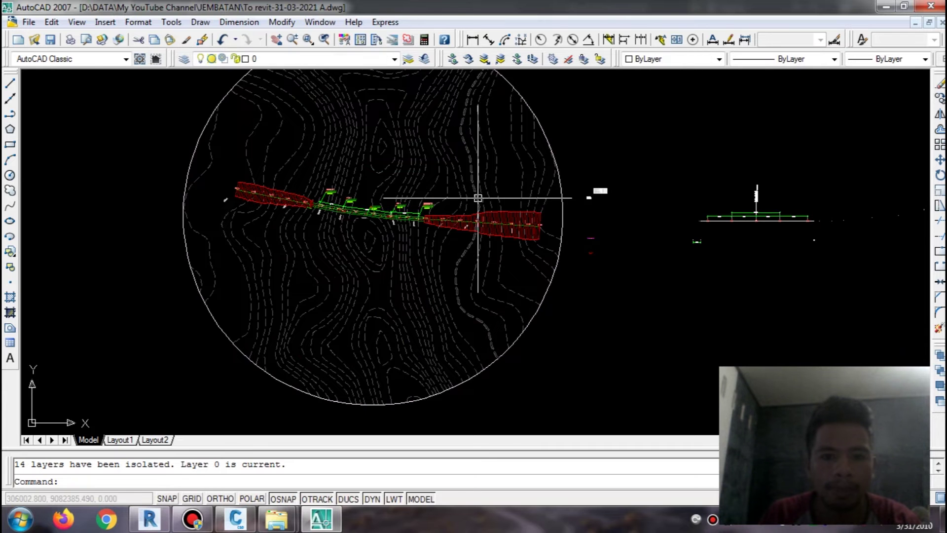
scroll(471, 201, up, 3)
scroll(476, 238, up, 1)
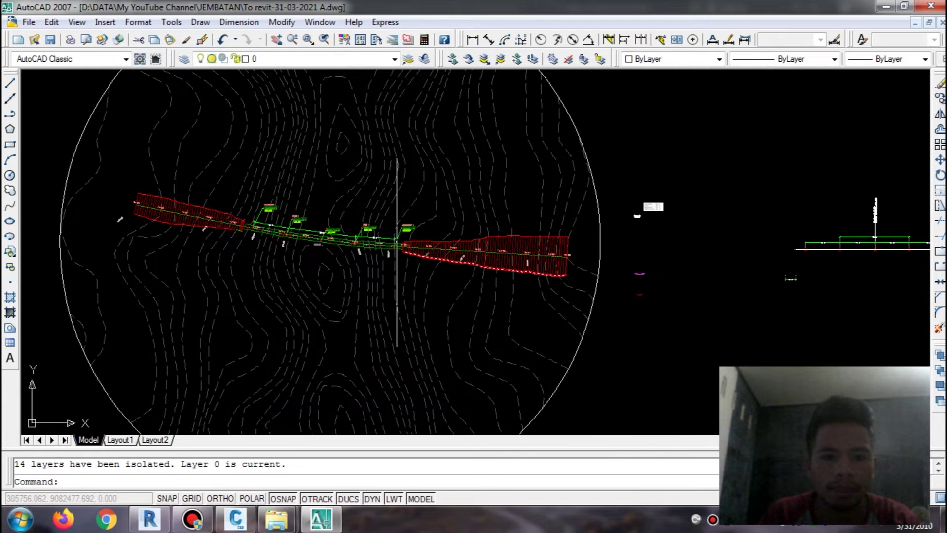
scroll(396, 250, up, 5)
scroll(396, 251, down, 8)
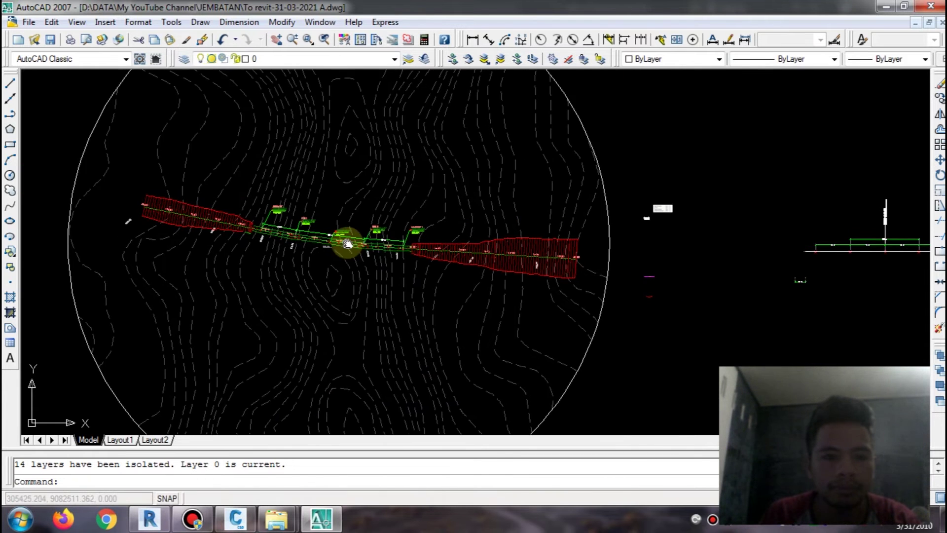
scroll(298, 176, up, 3)
scroll(198, 197, up, 1)
scroll(142, 207, down, 1)
click(142, 208)
click(881, 382)
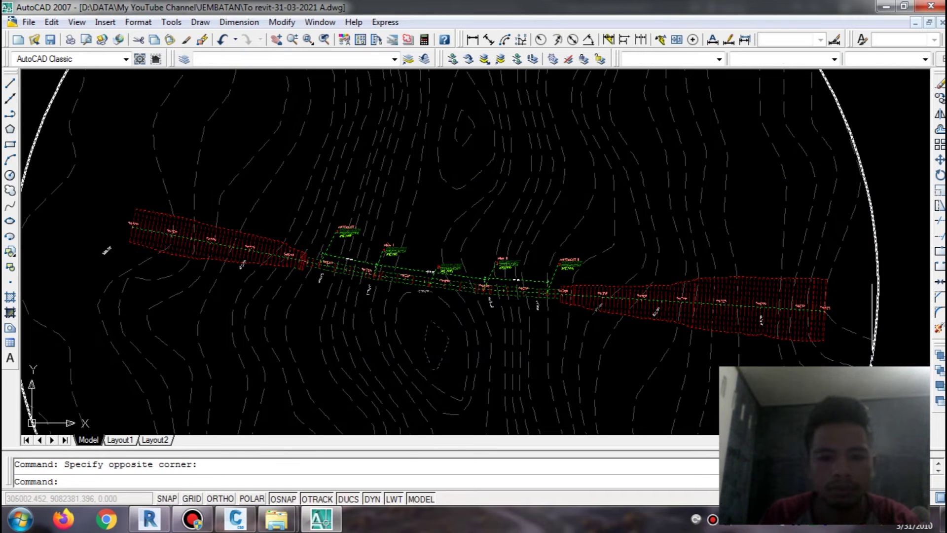
click(457, 361)
click(437, 331)
scroll(406, 250, down, 1)
scroll(507, 92, down, 2)
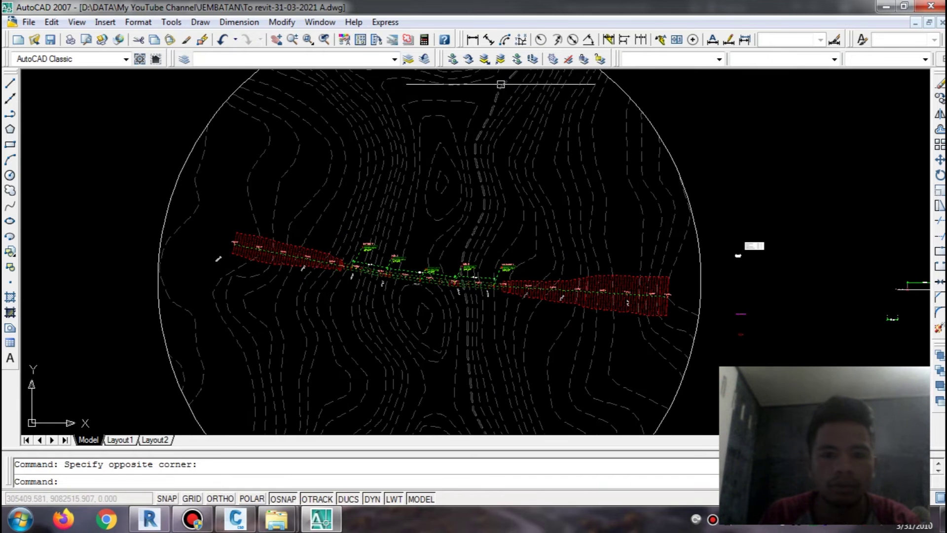
click(490, 58)
key(Escape)
Erase the boundary circle around the bridge.
scroll(542, 197, down, 2)
scroll(589, 260, up, 4)
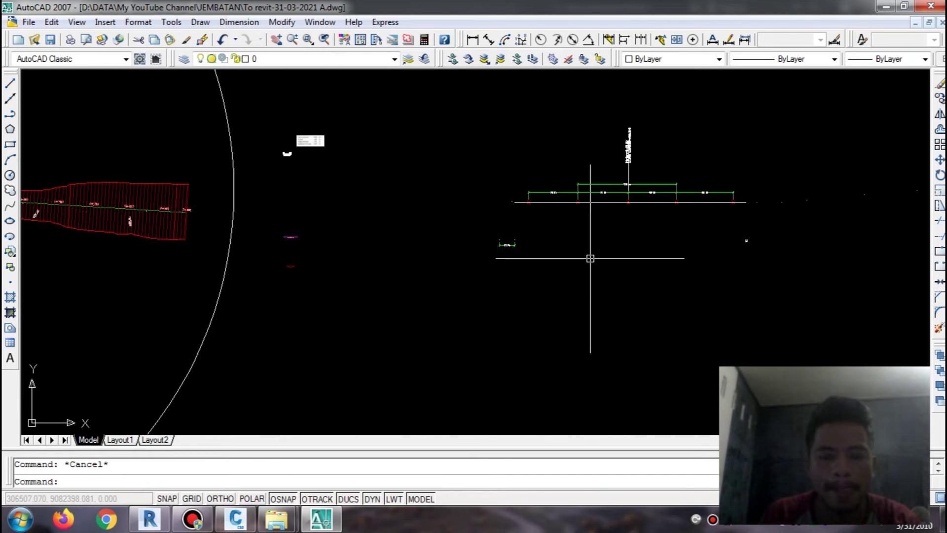
scroll(508, 278, down, 5)
scroll(511, 268, up, 4)
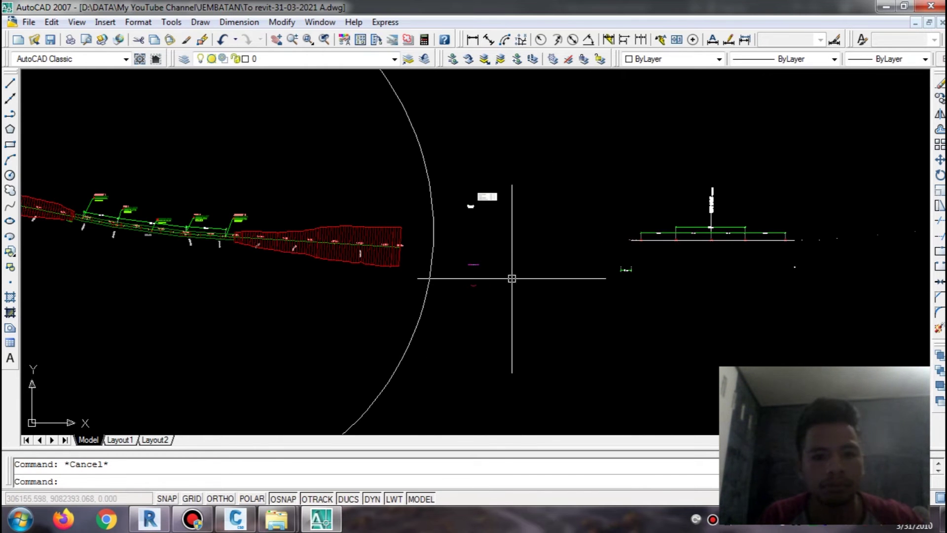
scroll(511, 278, down, 3)
click(518, 363)
click(364, 265)
key(Delete)
Erase the vertical elevation labels at the piers and abutments.
scroll(165, 289, up, 3)
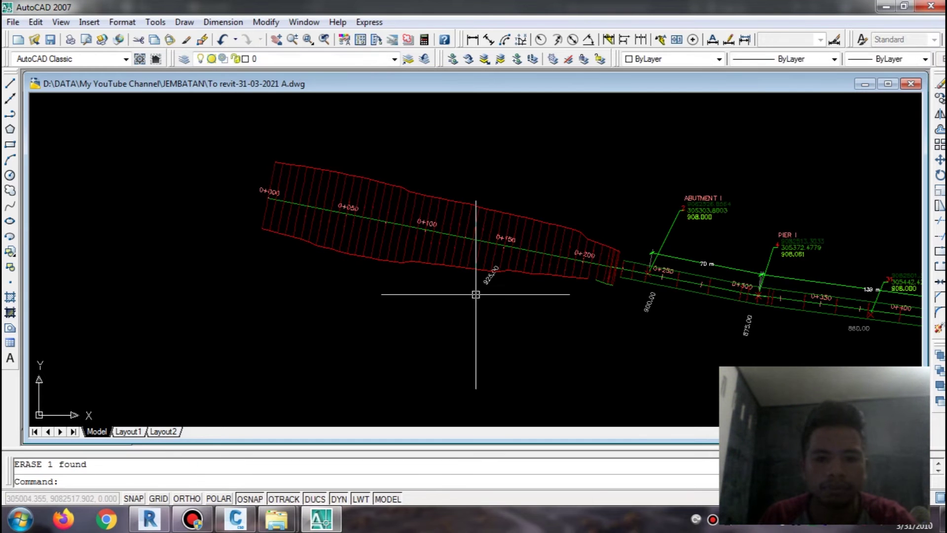
middle_drag(645, 296, 261, 272)
click(653, 367)
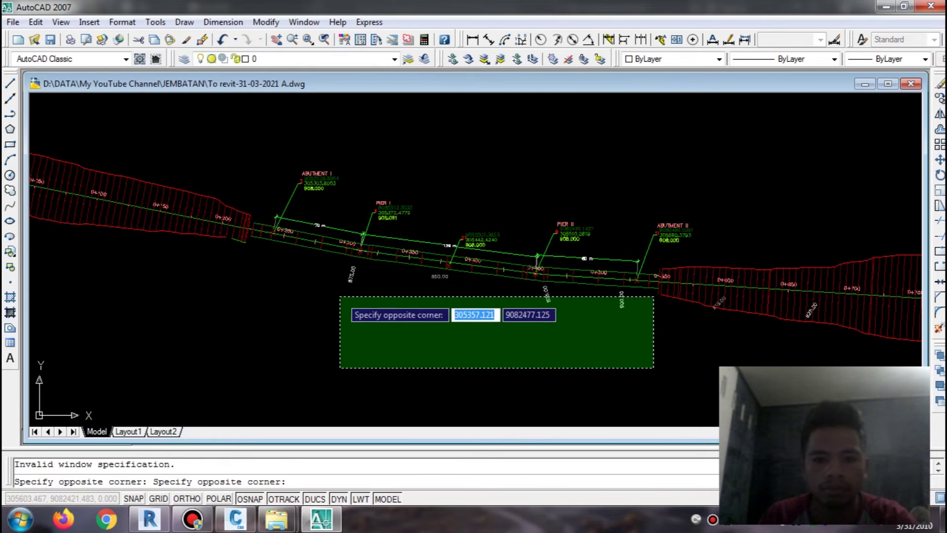
click(341, 298)
key(Delete)
click(511, 319)
key(Escape)
middle_drag(631, 294, 584, 294)
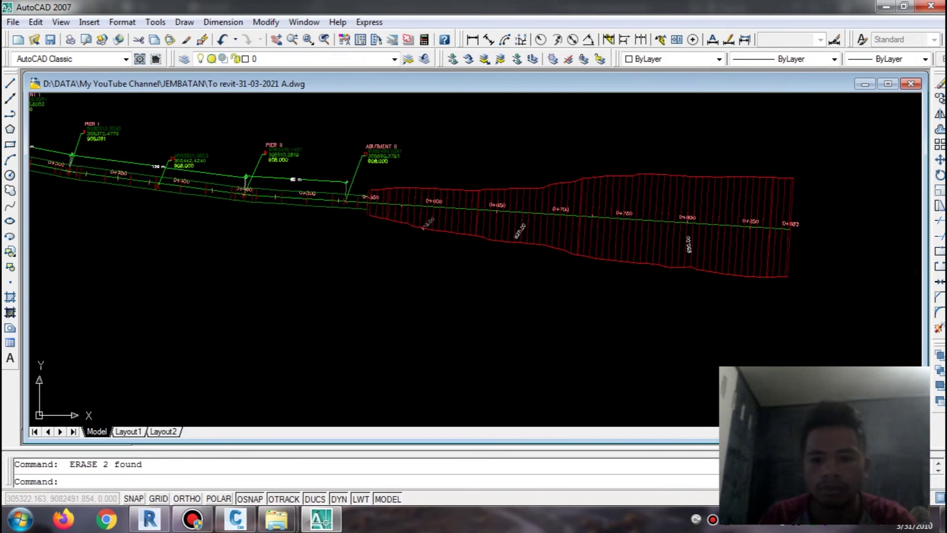
scroll(583, 294, up, 3)
click(369, 202)
key(Delete)
click(636, 207)
key(Delete)
Save the A drawing and restore all hidden layers.
scroll(543, 342, down, 3)
scroll(544, 342, down, 3)
scroll(406, 296, down, 2)
scroll(423, 258, up, 2)
scroll(429, 266, up, 1)
key(ctrl+s)
scroll(417, 283, up, 2)
scroll(417, 283, down, 1)
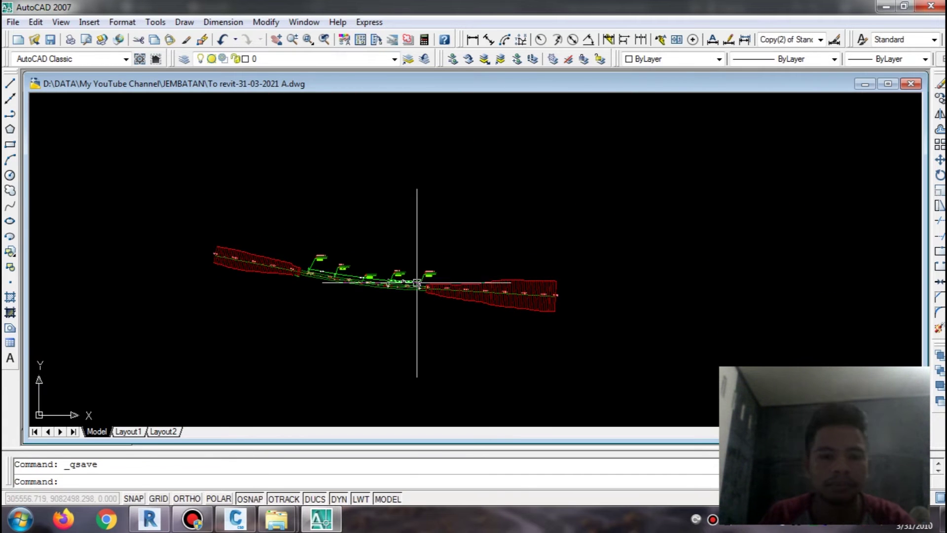
click(475, 58)
Erase the visible contours and remaining contour pieces from the A drawing with crossing windows.
scroll(516, 174, down, 3)
scroll(455, 207, up, 1)
click(543, 128)
click(232, 235)
key(Delete)
middle_drag(250, 220, 280, 75)
drag(473, 276, 266, 158)
key(Delete)
scroll(380, 275, up, 1)
scroll(393, 203, up, 2)
click(503, 116)
key(Escape)
Turn all layers on in the Layer Properties Manager.
click(183, 58)
click(437, 230)
key(ctrl+a)
click(527, 161)
click(530, 371)
Erase the 1698 and then 2263 newly shown contour objects.
scroll(449, 271, down, 10)
click(556, 142)
click(345, 265)
key(Delete)
scroll(463, 218, up, 4)
scroll(463, 219, down, 5)
click(595, 304)
click(292, 227)
key(Delete)
Isolate the contour layers and erase the 1041 orange contour objects.
scroll(641, 208, up, 5)
scroll(461, 215, down, 5)
click(395, 152)
click(468, 59)
scroll(493, 192, up, 2)
click(696, 166)
click(192, 311)
key(Delete)
Re-enable every layer in the Layer Properties Manager.
click(183, 59)
click(404, 218)
key(ctrl+a)
click(533, 370)
Erase the boundary circle, surrounding contours and leftover objects.
scroll(383, 312, up, 5)
scroll(380, 303, down, 1)
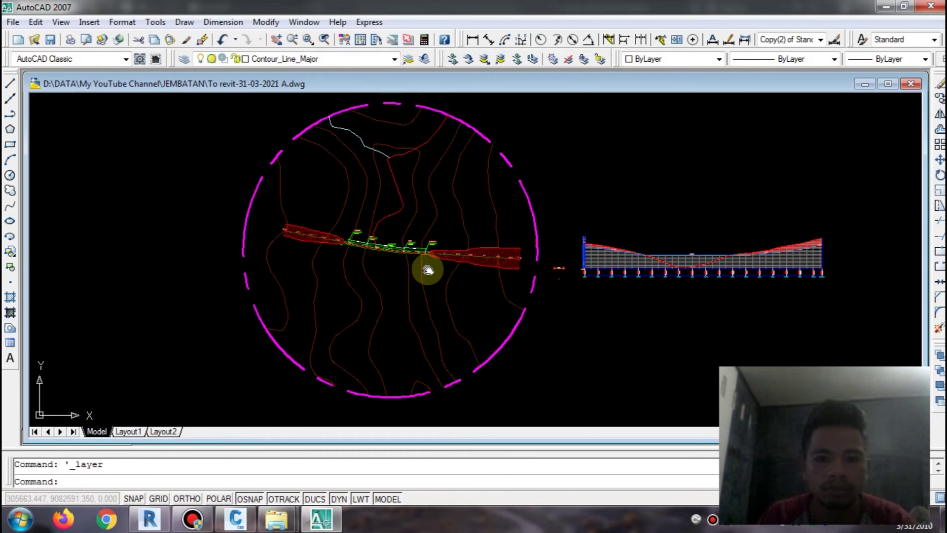
click(573, 377)
click(144, 289)
key(Delete)
click(423, 296)
click(258, 265)
key(Delete)
Erase the cross-section drawing, then save A.dwg and minimise its window.
middle_drag(513, 266, 259, 274)
click(613, 182)
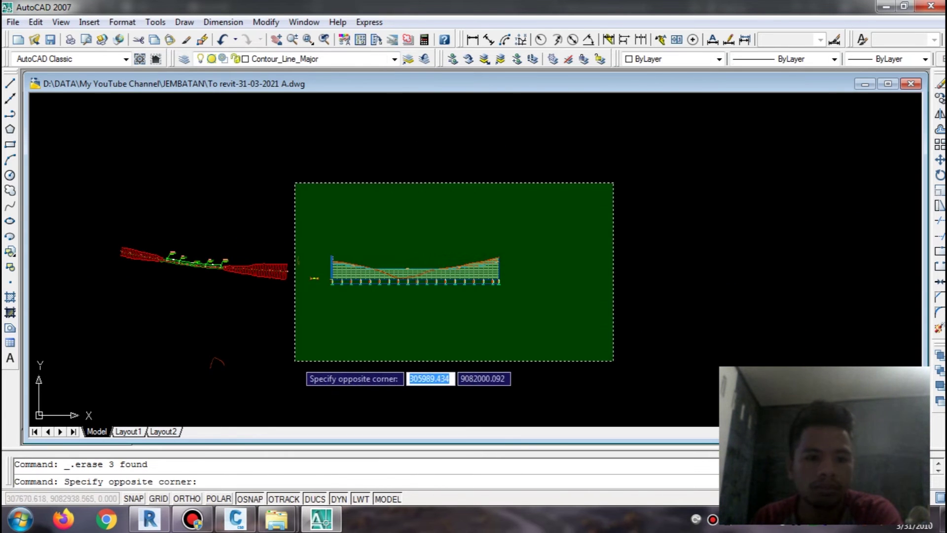
click(296, 381)
key(Delete)
scroll(174, 247, up, 5)
scroll(280, 211, down, 3)
key(ctrl+s)
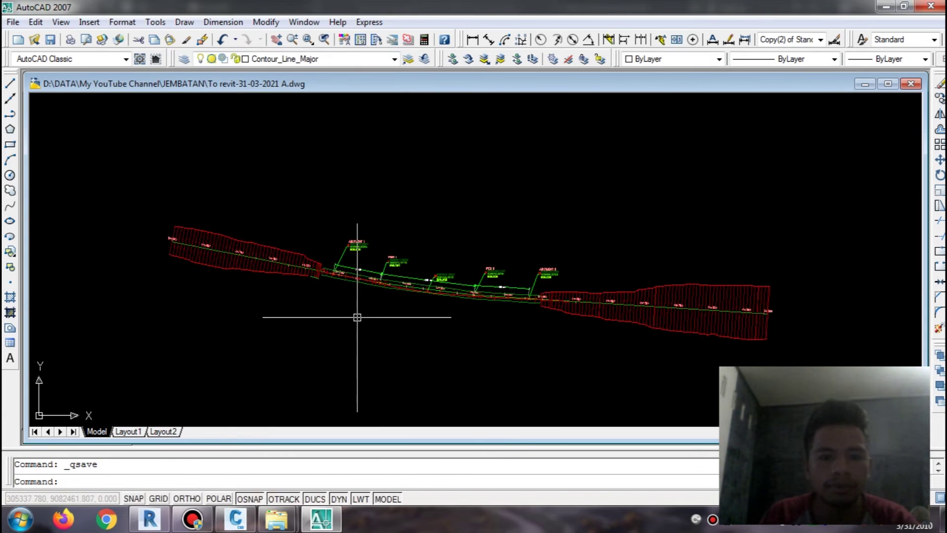
scroll(357, 317, up, 1)
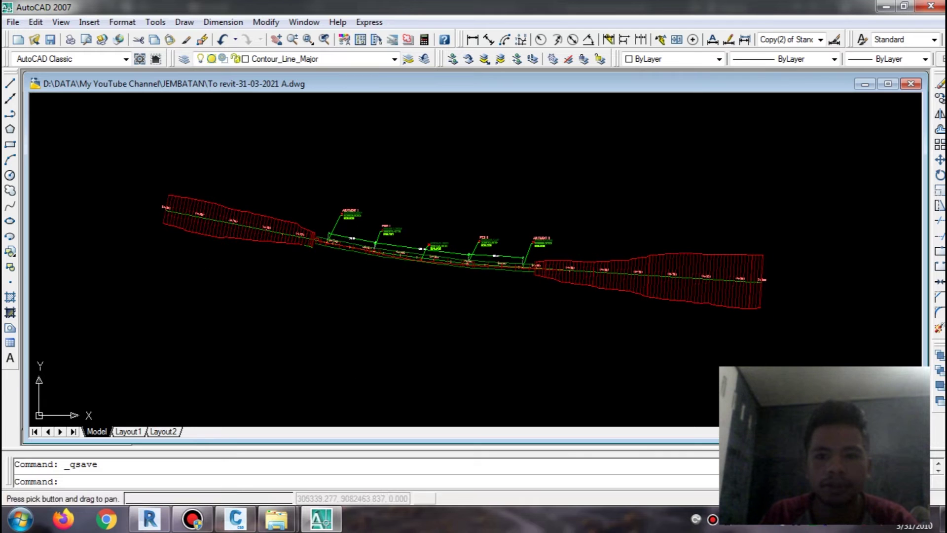
click(859, 85)
Switch to the B drawing and isolate its bridge layers.
click(95, 436)
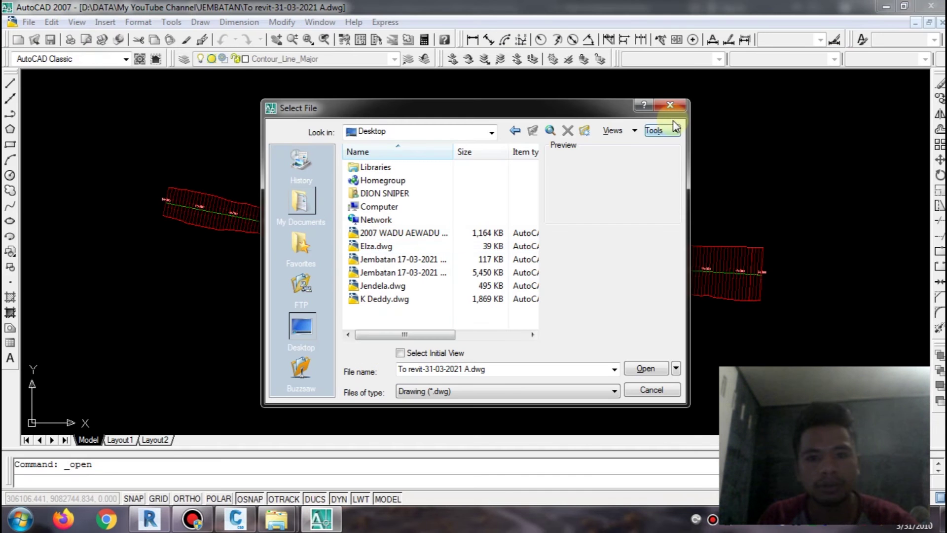
click(671, 104)
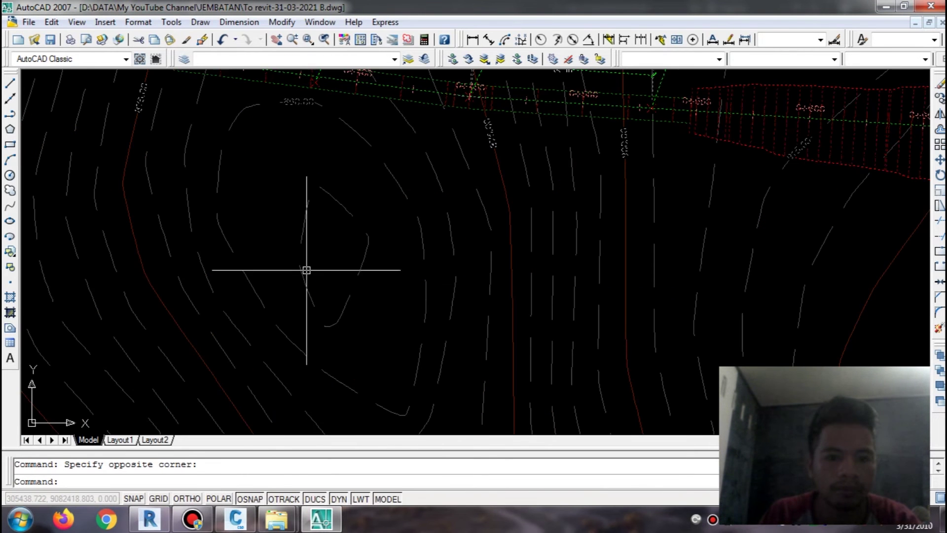
click(485, 59)
scroll(528, 307, down, 5)
scroll(524, 281, up, 3)
key(Escape)
Erase about 4230 objects, the red ticks, station texts and a stray line from B.
click(691, 317)
click(322, 173)
key(Delete)
scroll(517, 144, up, 3)
drag(517, 144, 331, 295)
key(Delete)
click(370, 282)
click(261, 195)
key(Delete)
click(227, 220)
key(Delete)
Erase the ten objects near the red X and another 827 objects.
scroll(232, 173, up, 2)
click(295, 186)
click(323, 284)
key(Delete)
scroll(335, 287, down, 3)
click(339, 250)
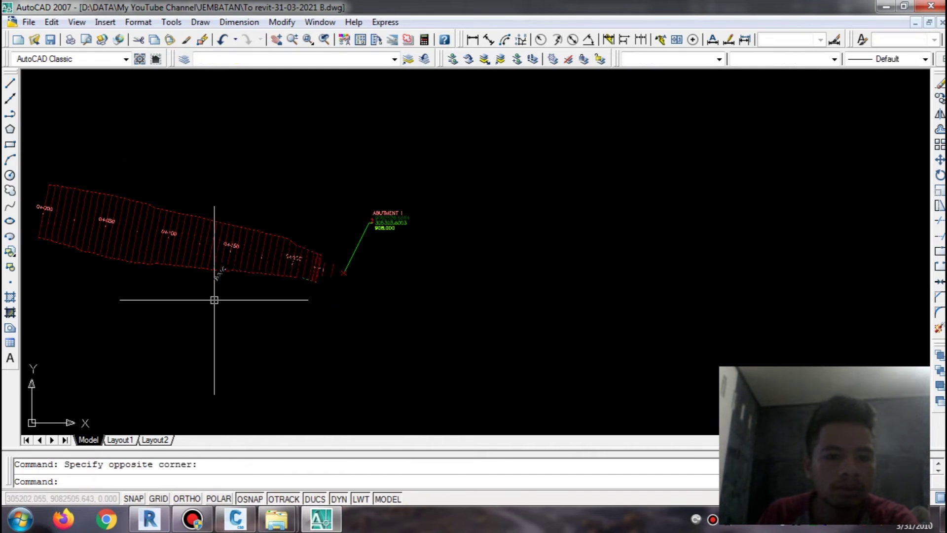
click(212, 296)
key(Delete)
click(519, 199)
click(222, 290)
key(Delete)
Remove the ABUTMENT I leader line and the boundary circle.
click(480, 148)
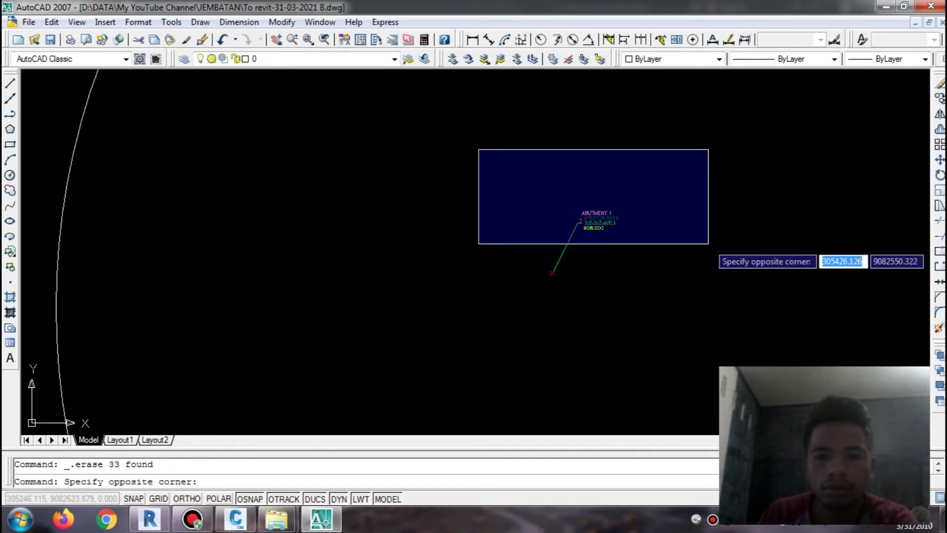
click(698, 236)
scroll(698, 237, up, 3)
click(452, 274)
key(Delete)
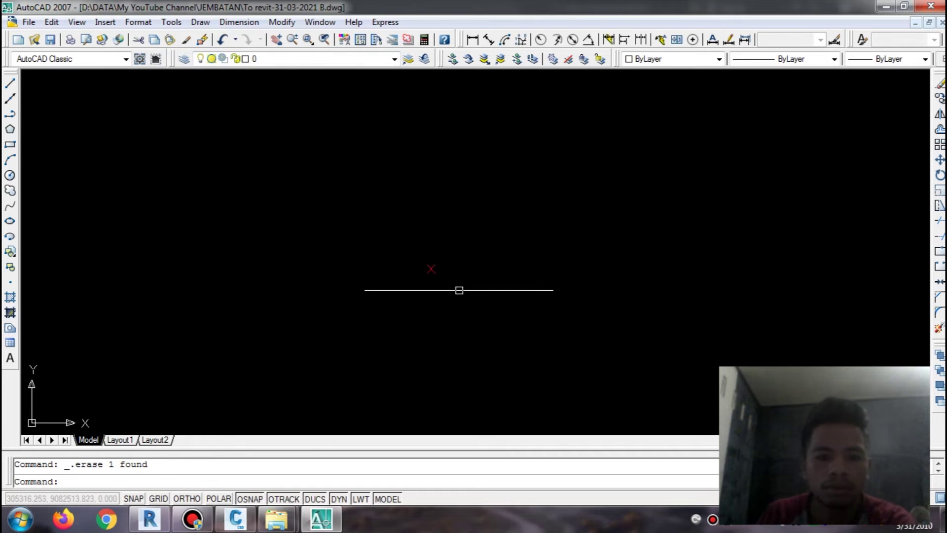
scroll(347, 281, down, 3)
click(518, 211)
click(435, 258)
key(Delete)
Unisolate all hidden layers, zoom around to check the drawing, and save B.dwg.
scroll(502, 266, down, 3)
scroll(410, 280, up, 2)
scroll(444, 296, down, 3)
click(461, 63)
scroll(380, 197, up, 5)
scroll(283, 212, down, 2)
scroll(213, 255, up, 2)
scroll(213, 255, down, 5)
scroll(212, 258, up, 3)
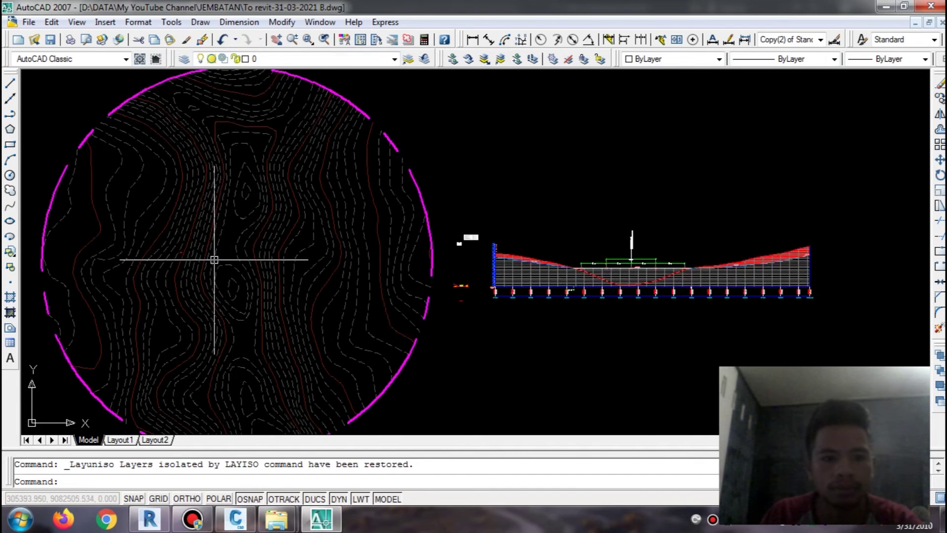
scroll(197, 237, up, 3)
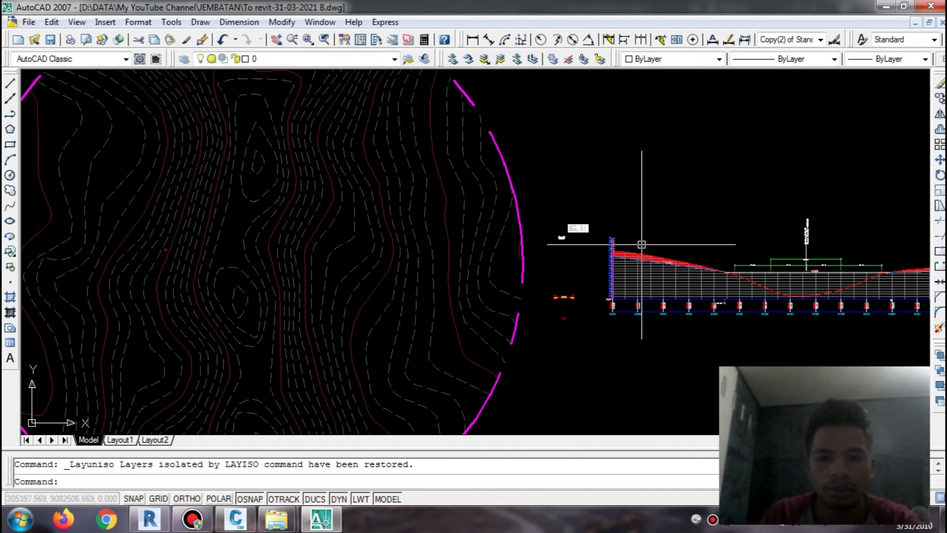
scroll(501, 269, down, 4)
scroll(672, 279, up, 4)
scroll(617, 262, down, 4)
key(ctrl+s)
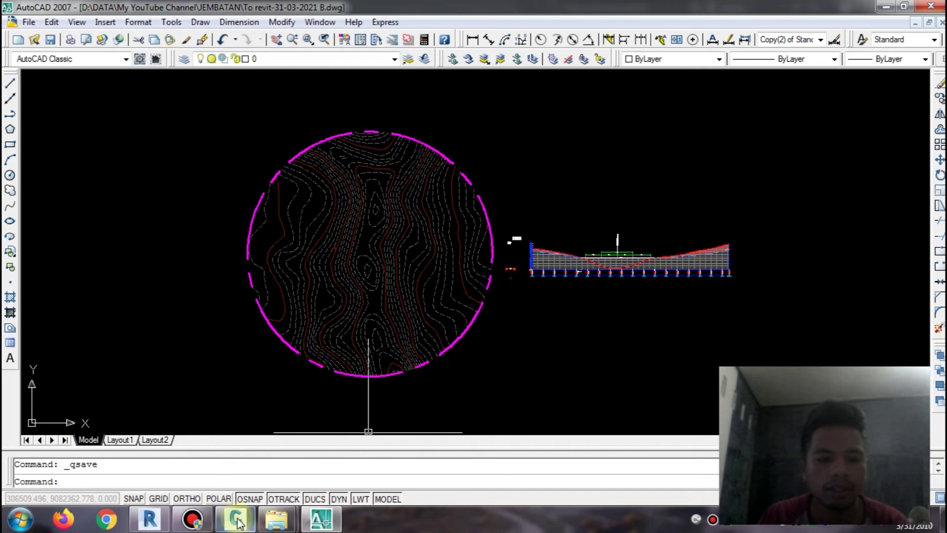
In Revit, create a new project from the Construction Template.
click(157, 526)
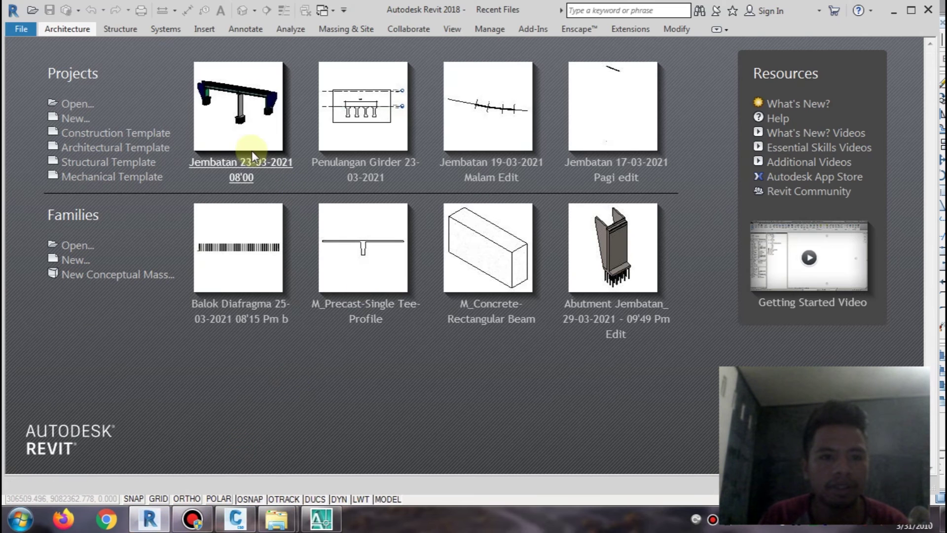
click(72, 122)
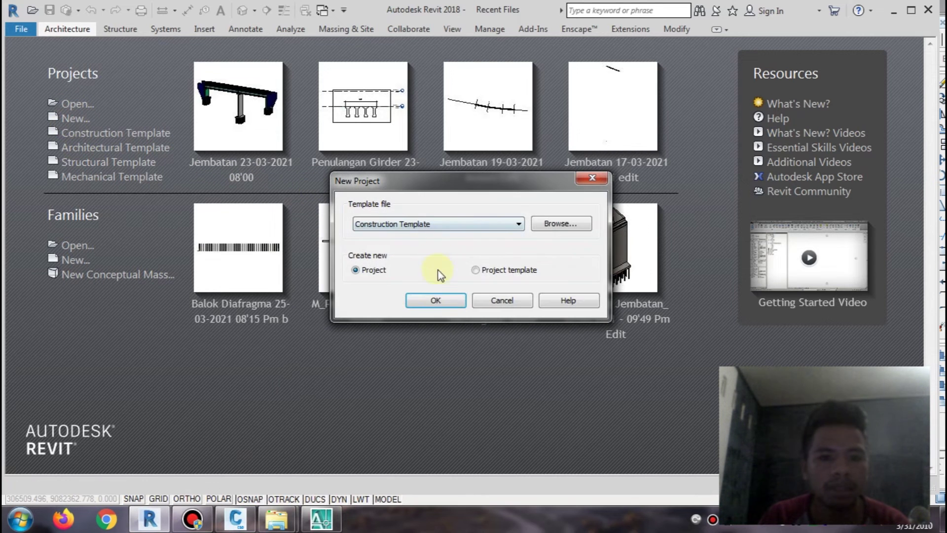
click(432, 300)
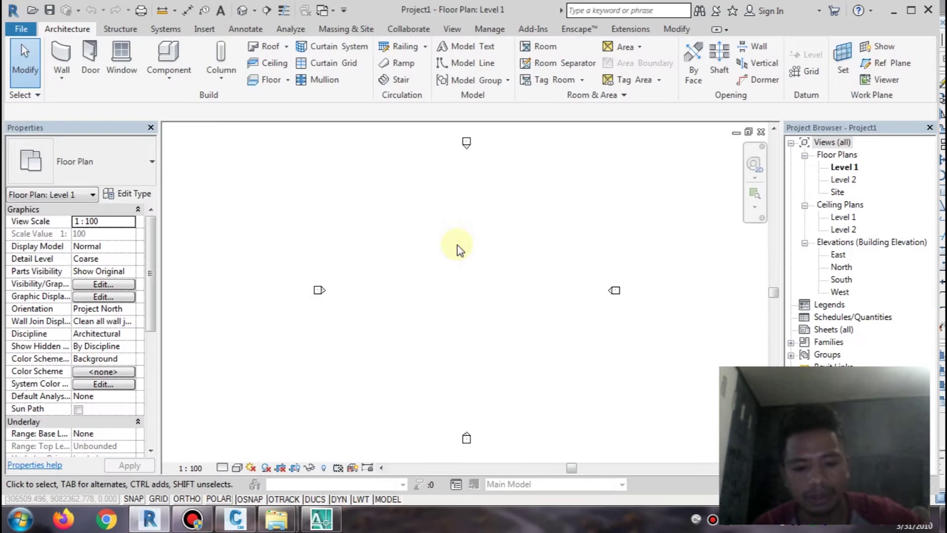
Set project length units to meters rounded to 2 decimal places via UN.
key(u)
key(n)
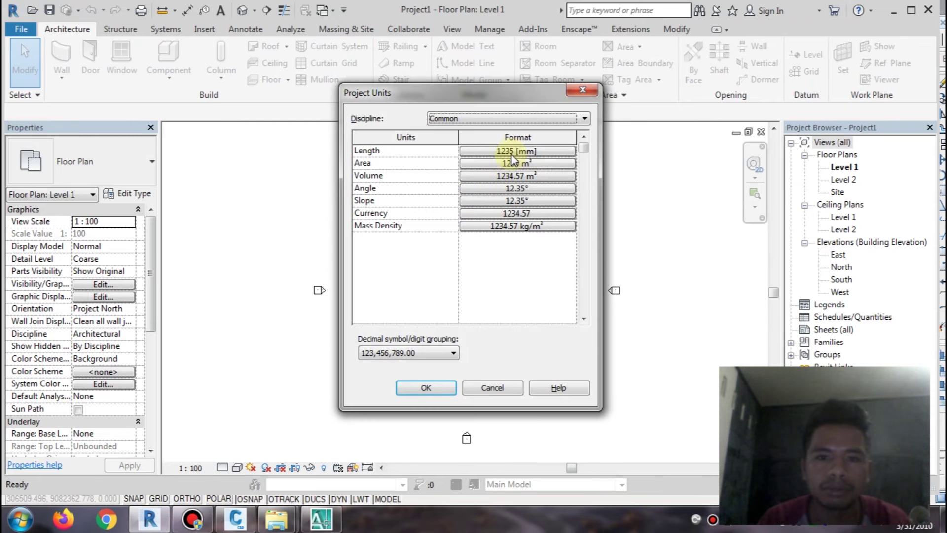
click(515, 151)
click(511, 176)
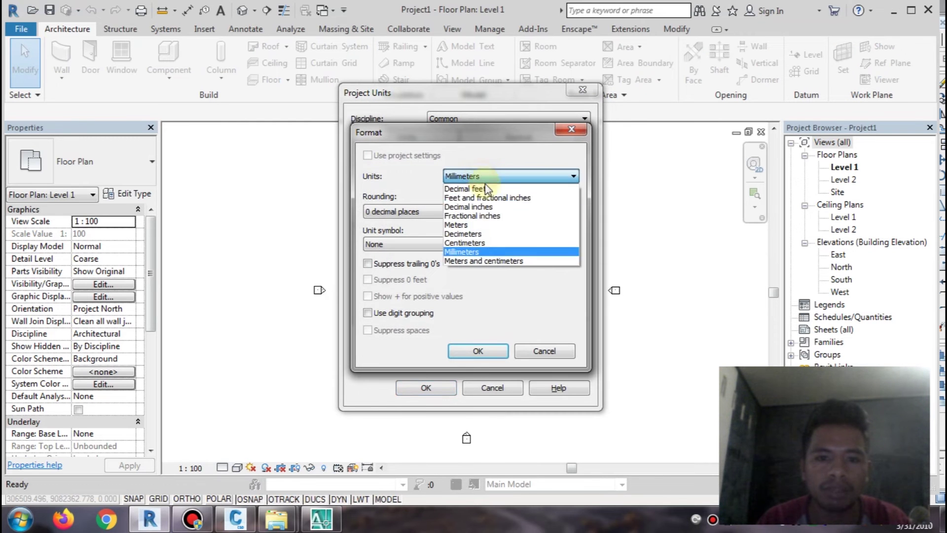
click(494, 228)
click(429, 211)
click(409, 269)
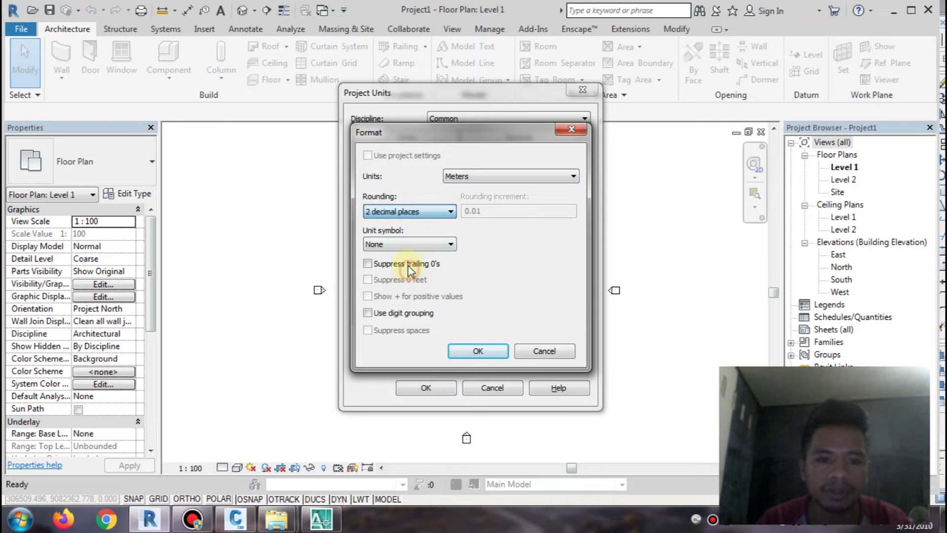
click(489, 351)
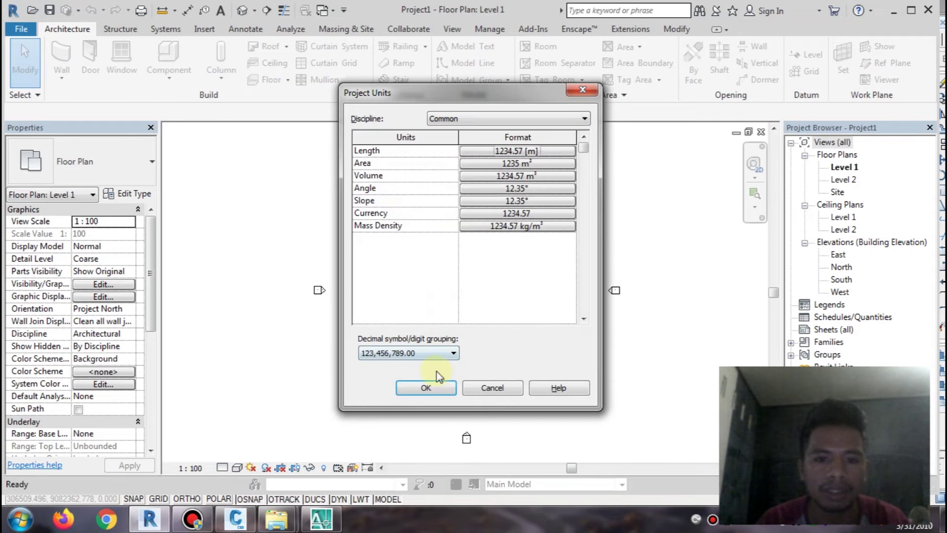
click(430, 389)
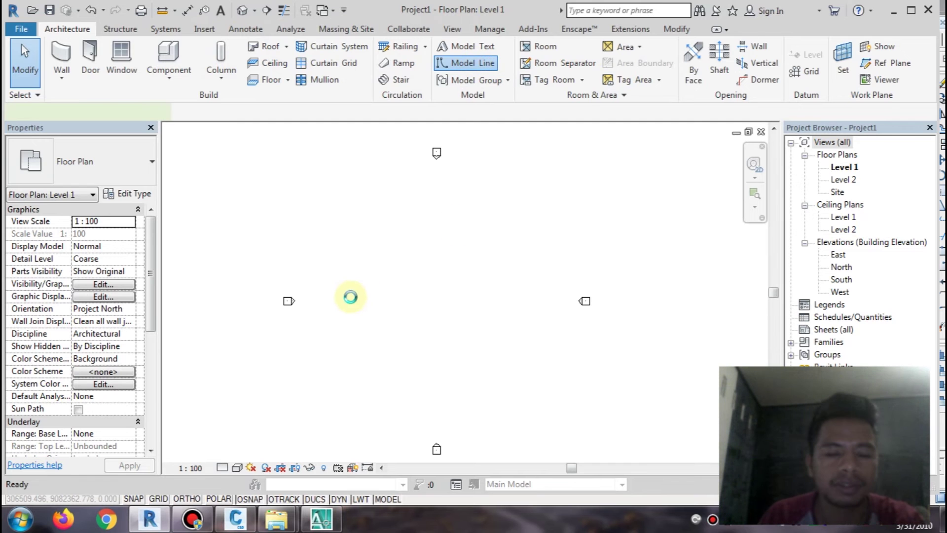
Draw a short vertical model line on the plan.
click(314, 287)
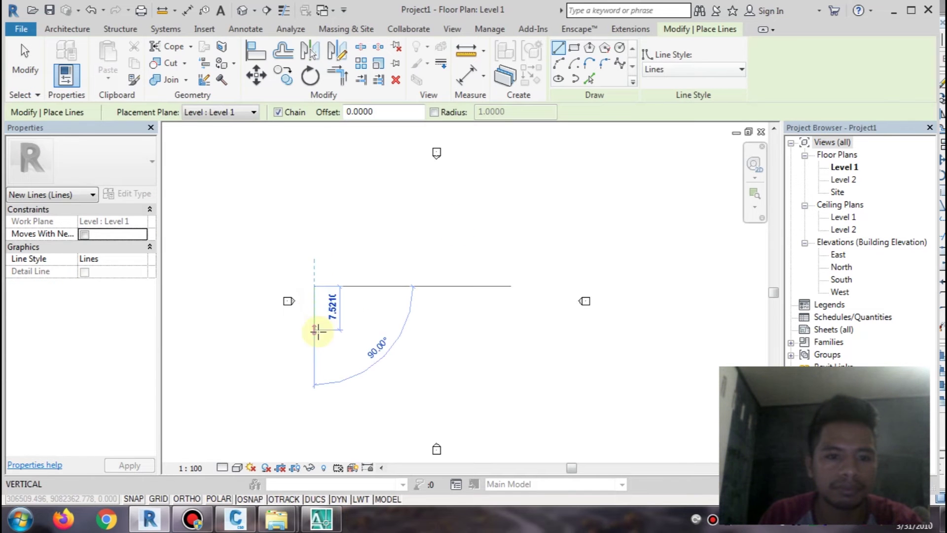
click(314, 384)
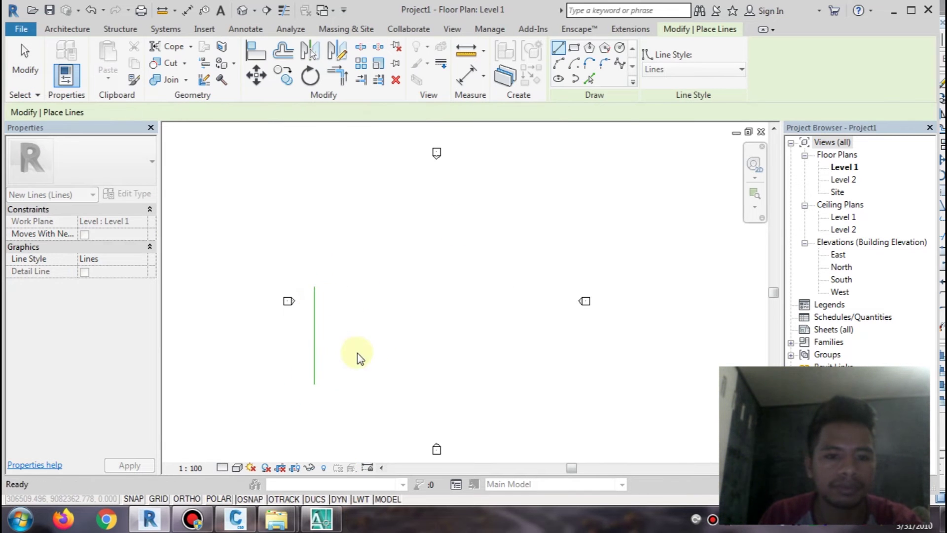
key(Escape)
key(Escape)
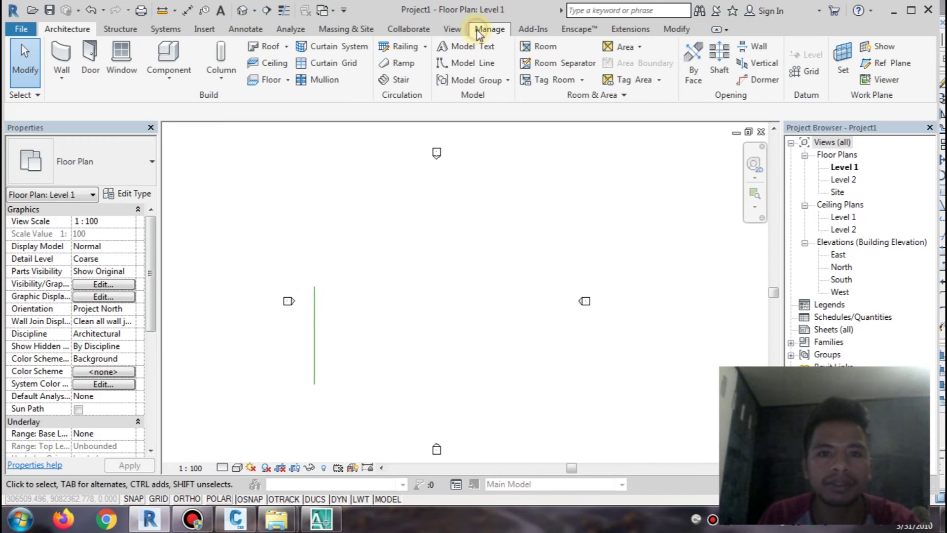
Duplicate the site as 'Bridge' in Manage > Location and make it current.
click(476, 29)
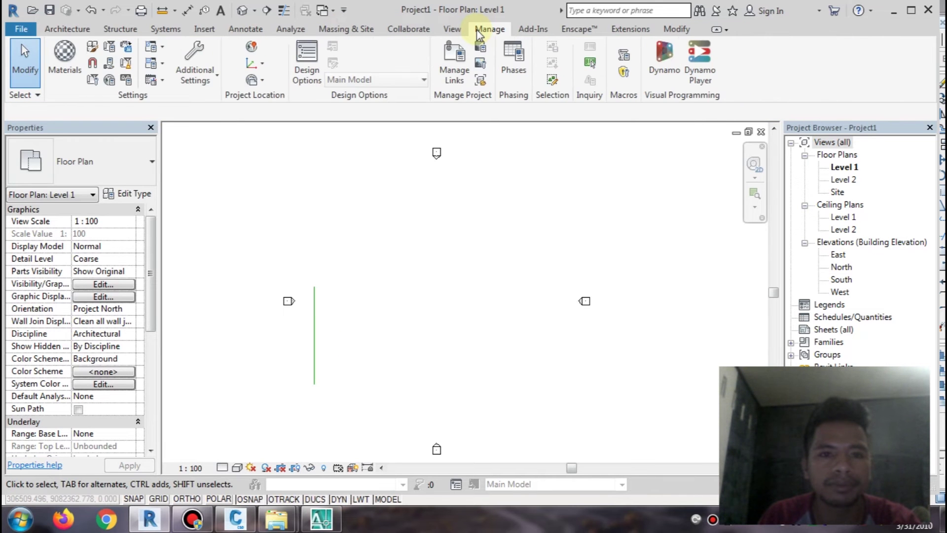
click(246, 49)
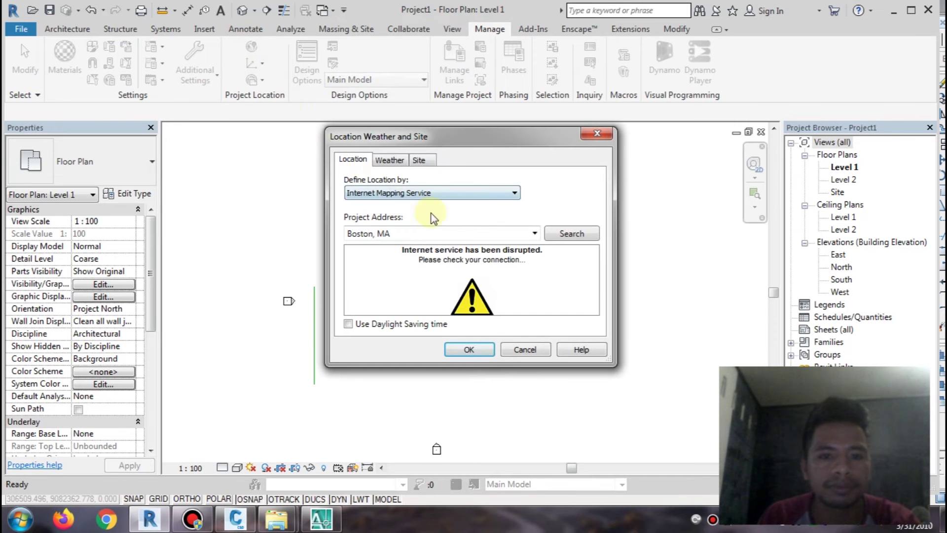
click(428, 162)
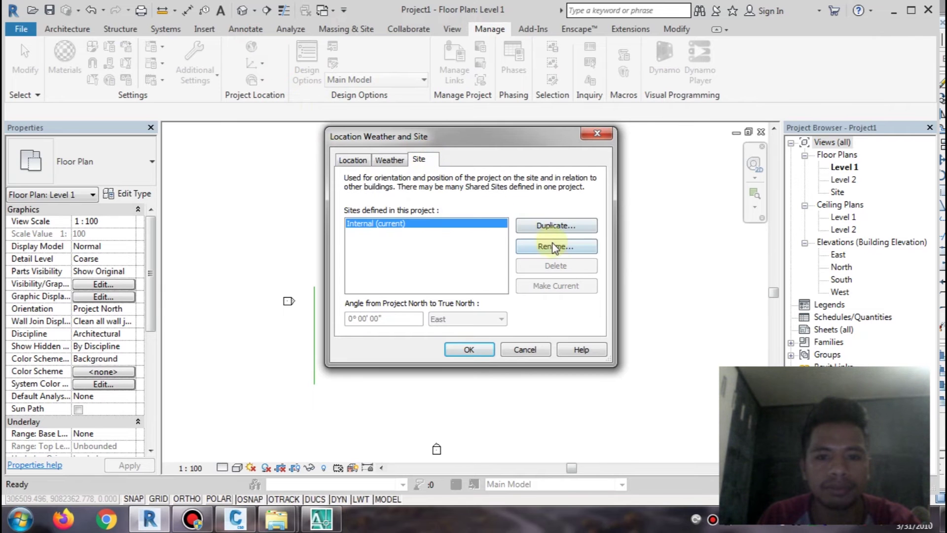
click(556, 226)
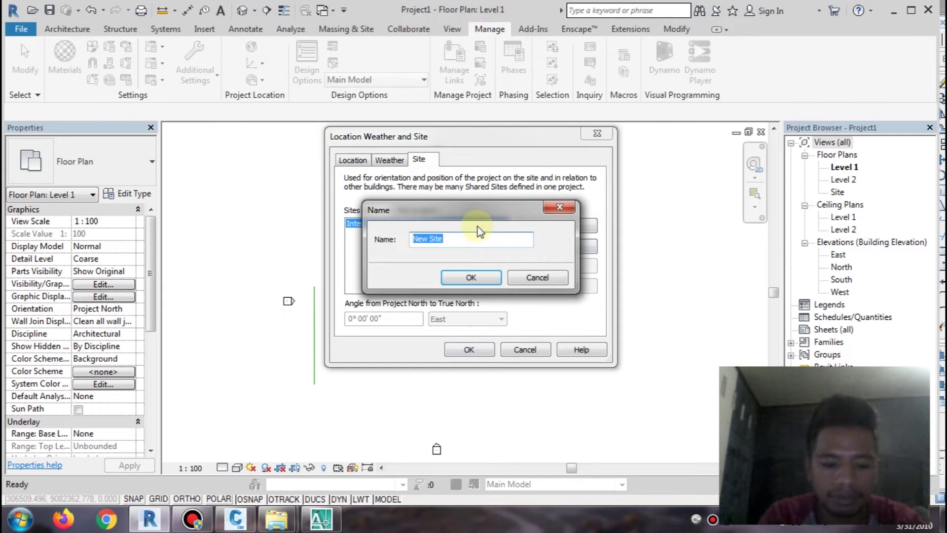
text(ge)
click(470, 277)
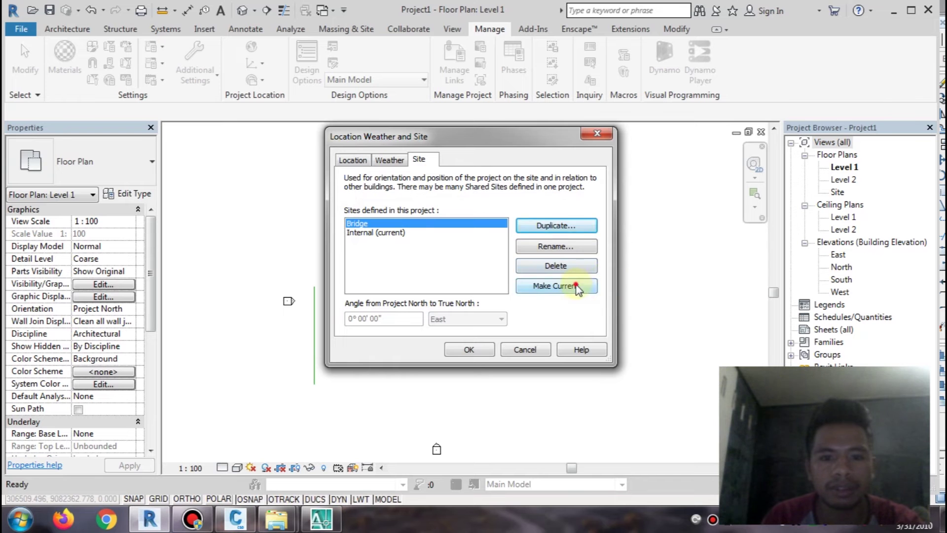
click(579, 288)
click(481, 351)
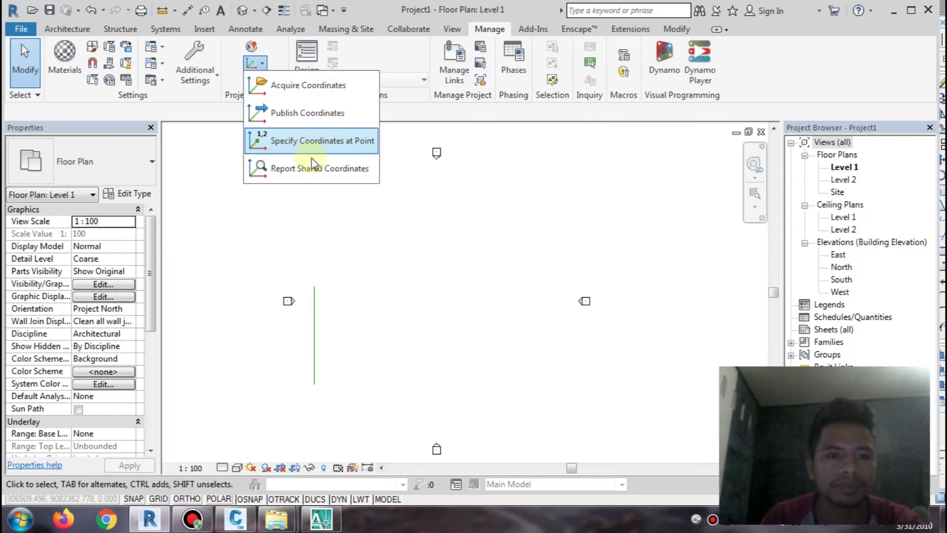
Specify coordinates at the green line's top end and paste northing 9082526.8564 into North/South.
click(321, 163)
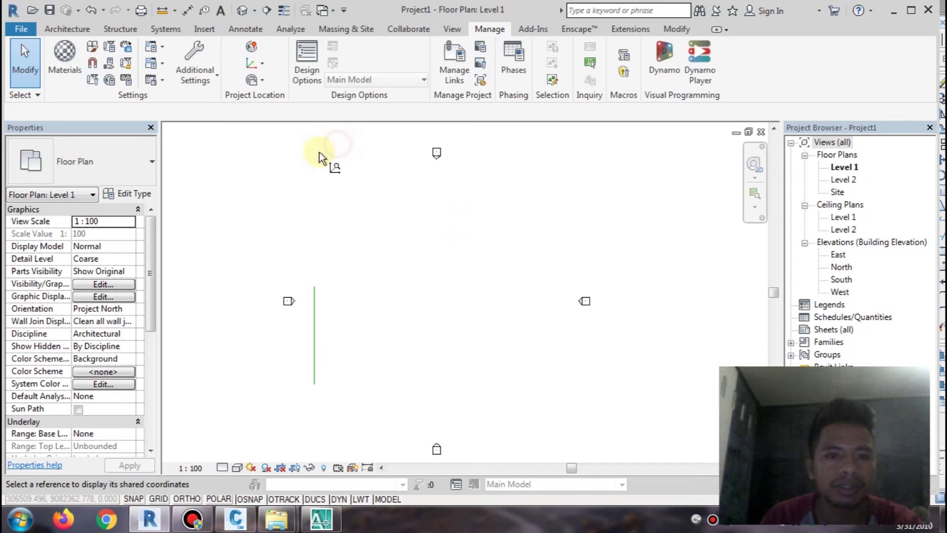
click(317, 290)
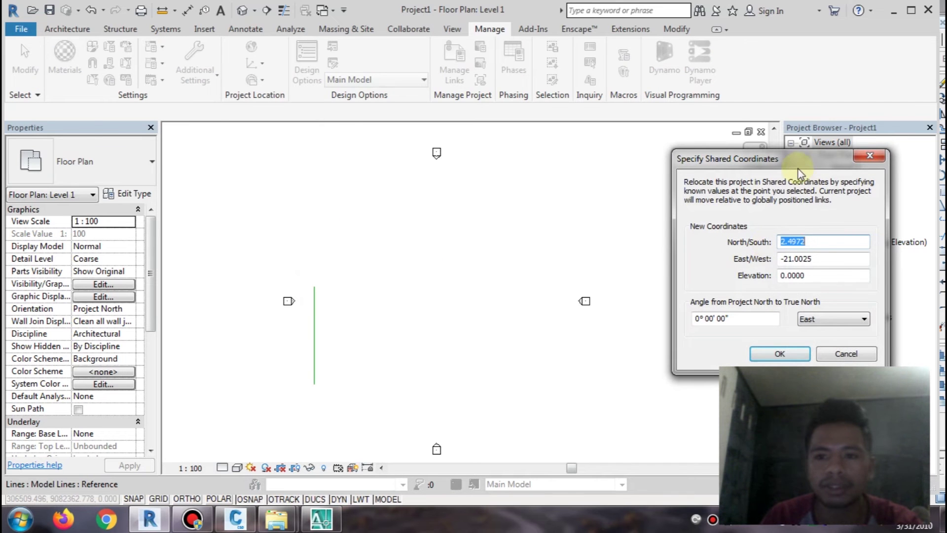
drag(798, 168, 595, 134)
click(321, 519)
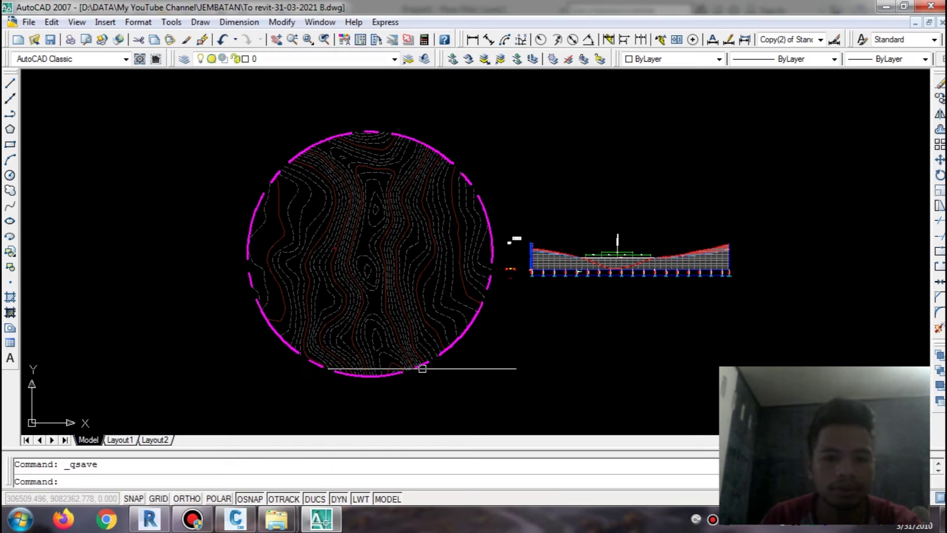
click(915, 23)
click(95, 436)
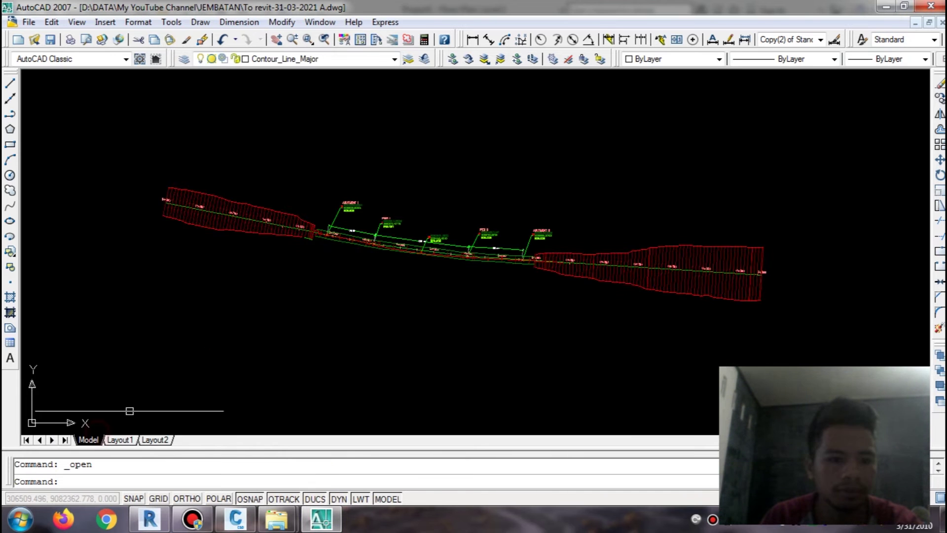
scroll(255, 225, up, 10)
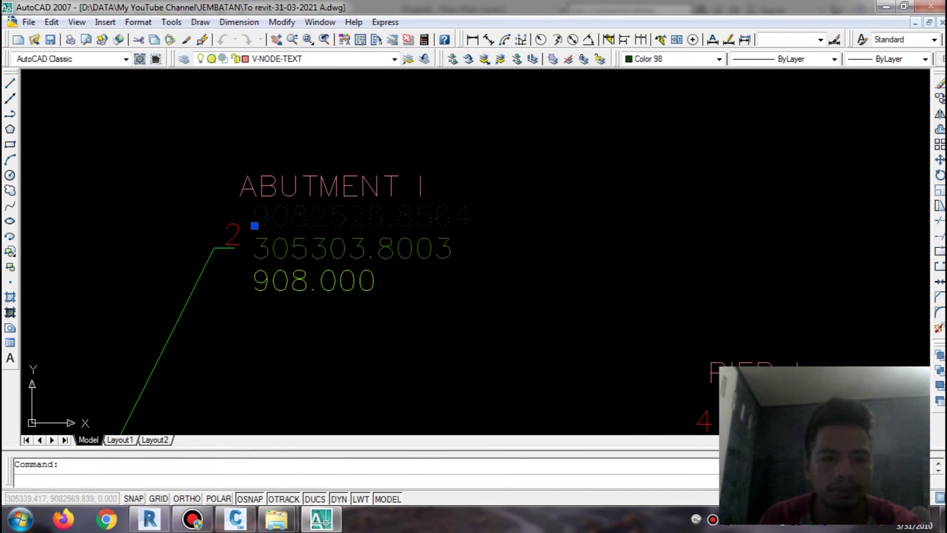
double_click(255, 225)
key(ctrl+c)
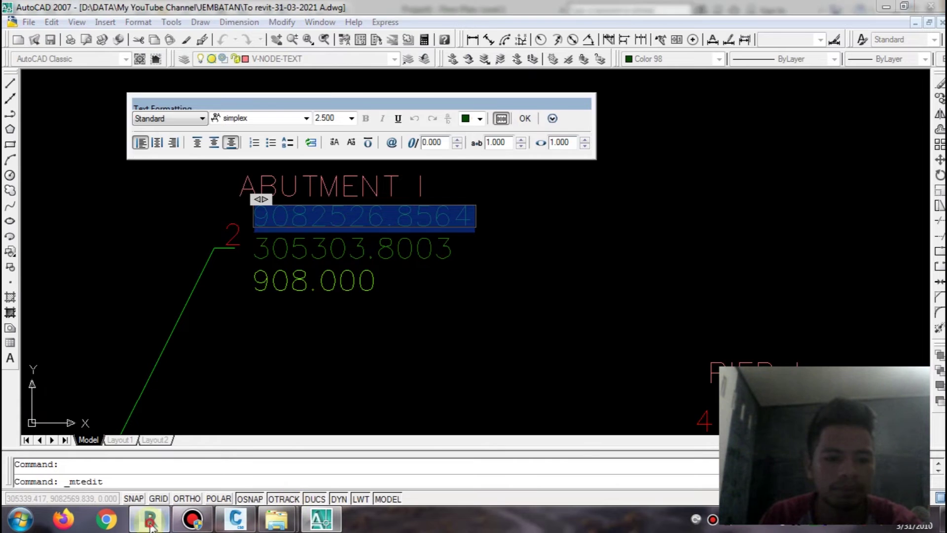
click(150, 518)
key(ctrl+v)
Copy the easting 305303.8003 from the AutoCAD drawing into the East/West field.
click(321, 518)
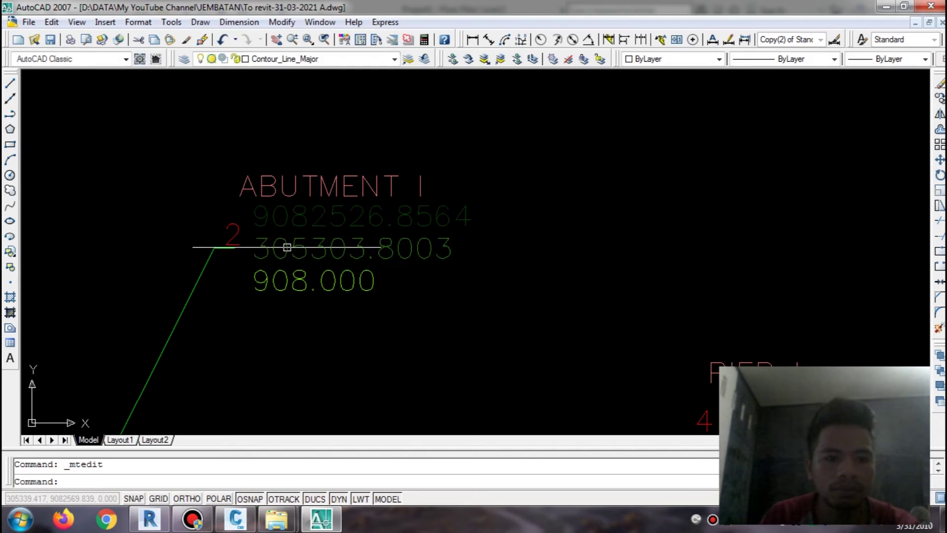
double_click(286, 247)
key(alt+Tab)
double_click(655, 225)
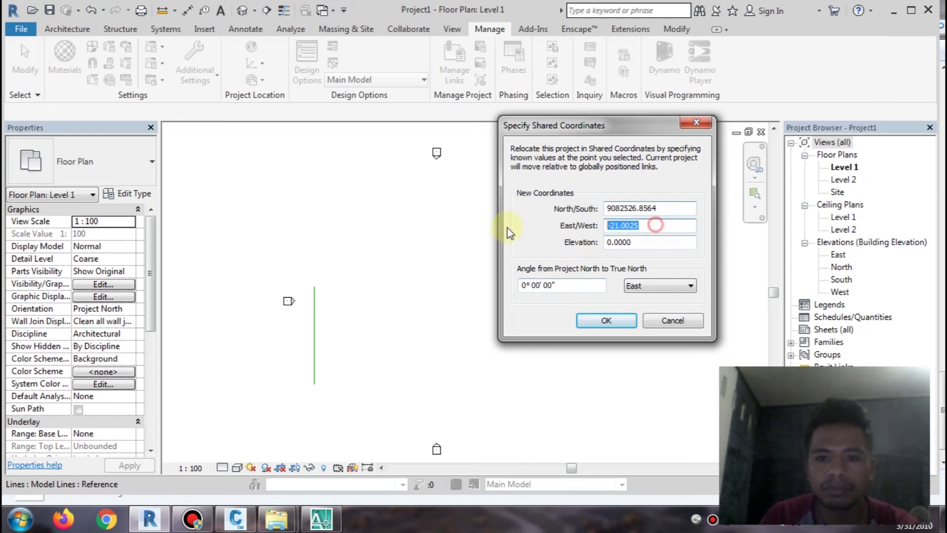
Copy the 908 elevation from drawing A into the Elevation field and confirm the coordinates.
click(322, 518)
click(295, 288)
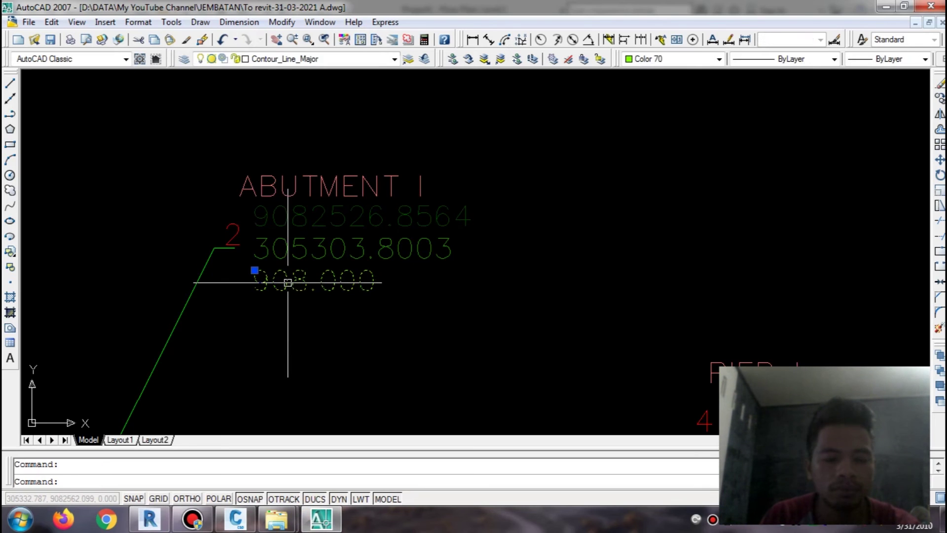
double_click(293, 282)
key(ctrl+a)
key(ctrl+c)
key(alt+Tab)
key(Tab)
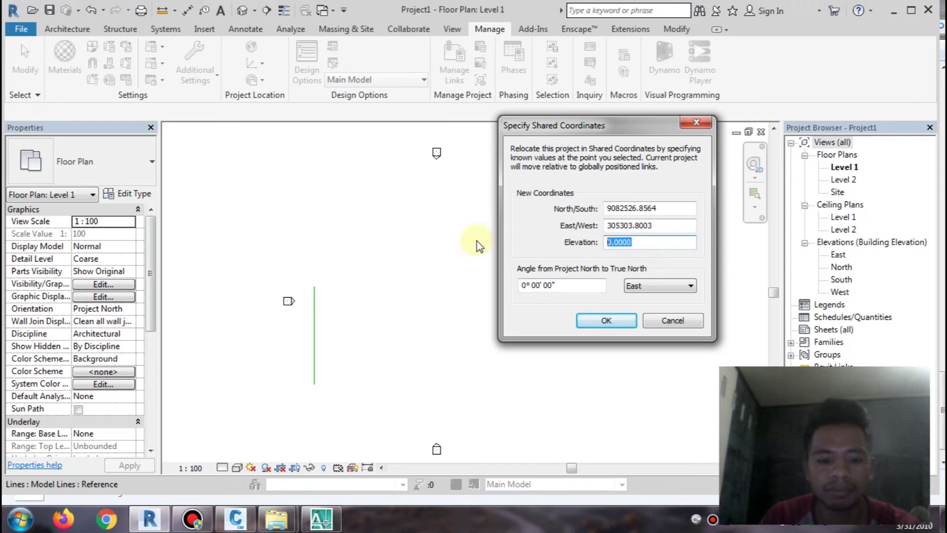
click(603, 318)
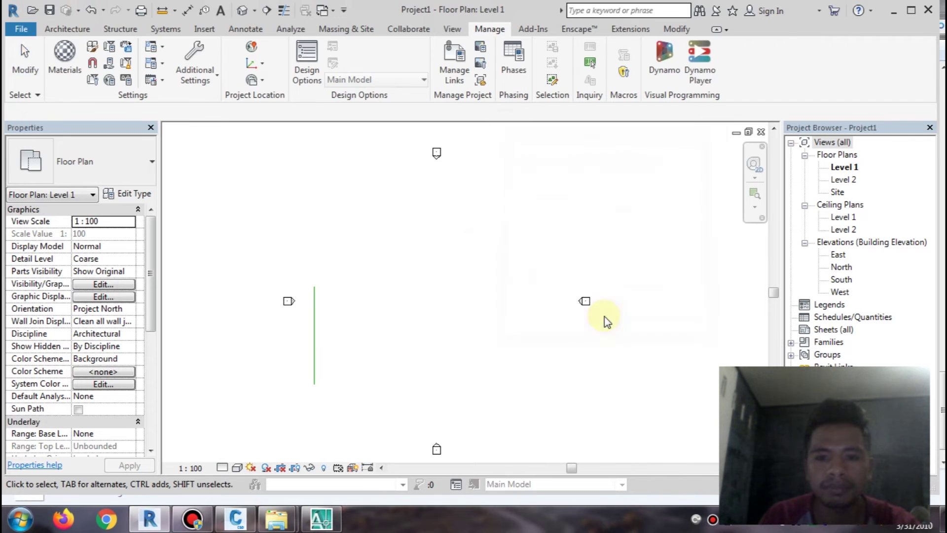
Reopen Specify Coordinates at Point on the green line's top end, with AutoCAD alongside for comparison.
click(259, 67)
click(311, 144)
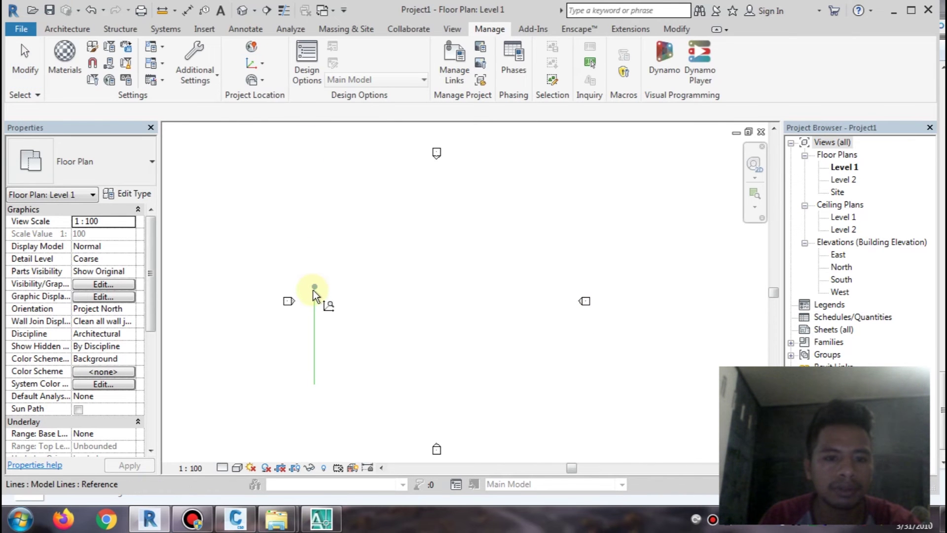
click(314, 290)
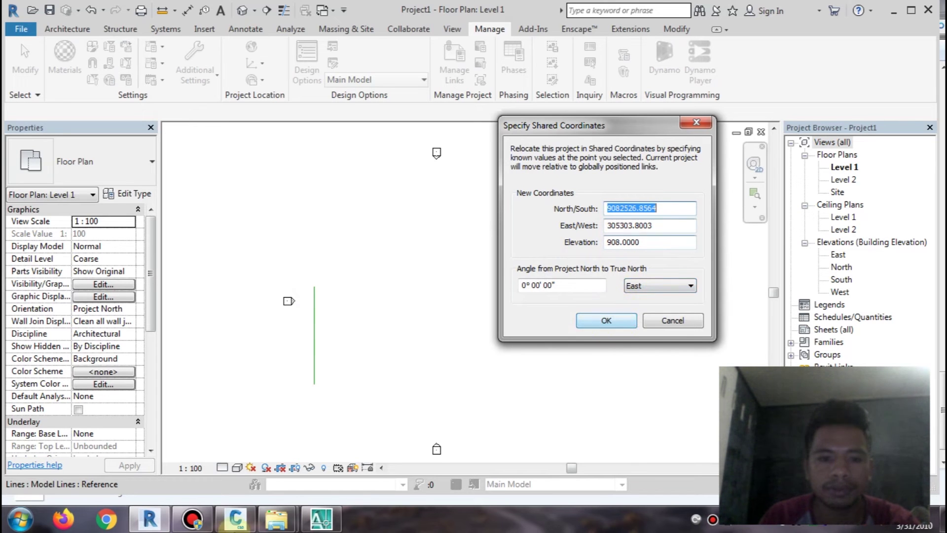
click(321, 519)
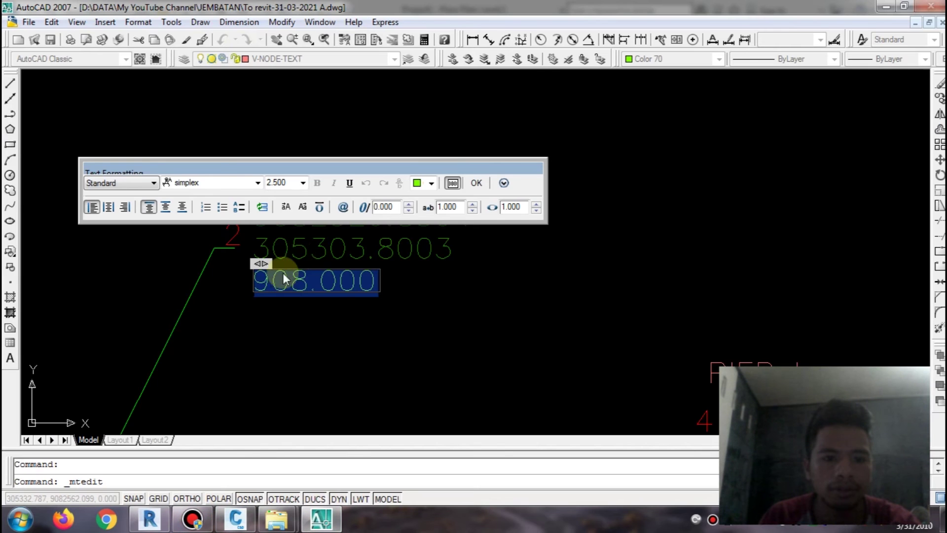
click(482, 186)
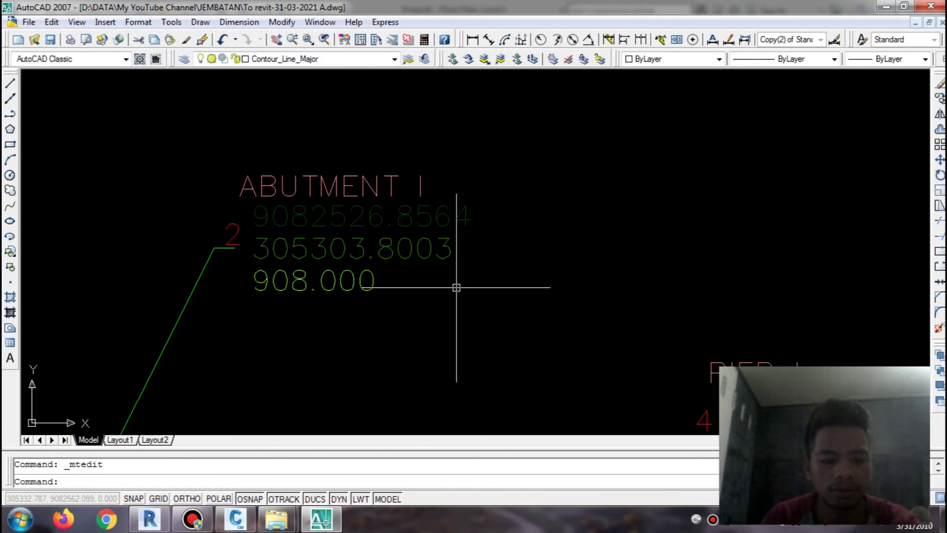
key(super+Left)
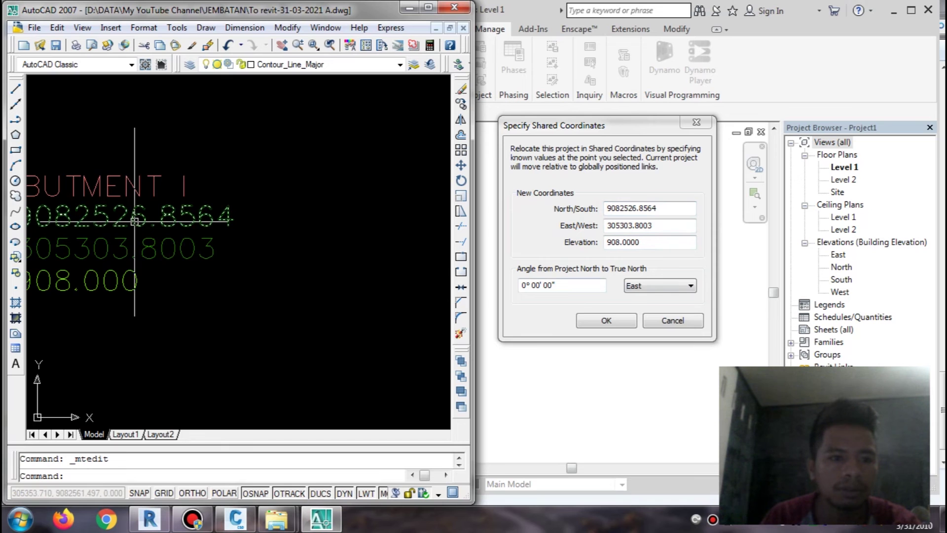
Check the Abutment I coordinate texts, then close AutoCAD without saving the drawing.
click(268, 251)
click(219, 299)
middle_drag(165, 299, 276, 302)
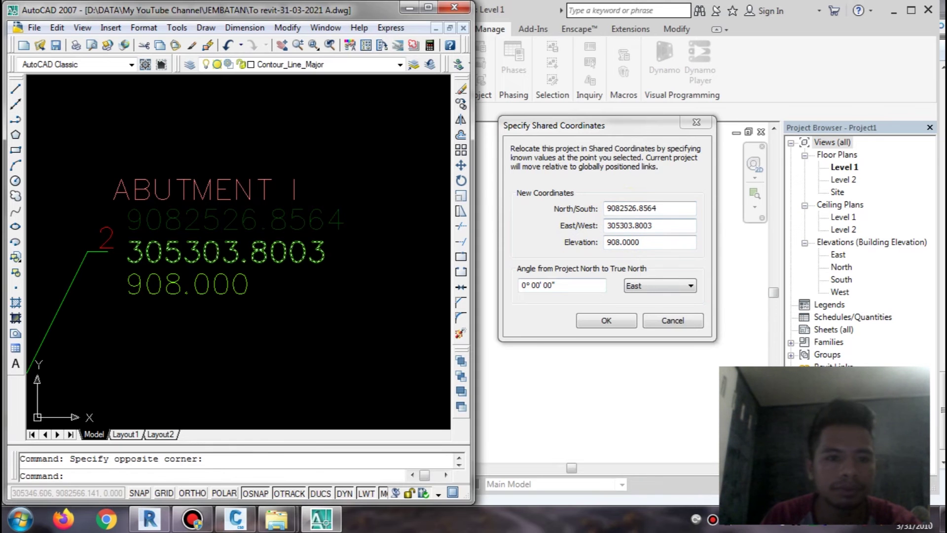
click(456, 9)
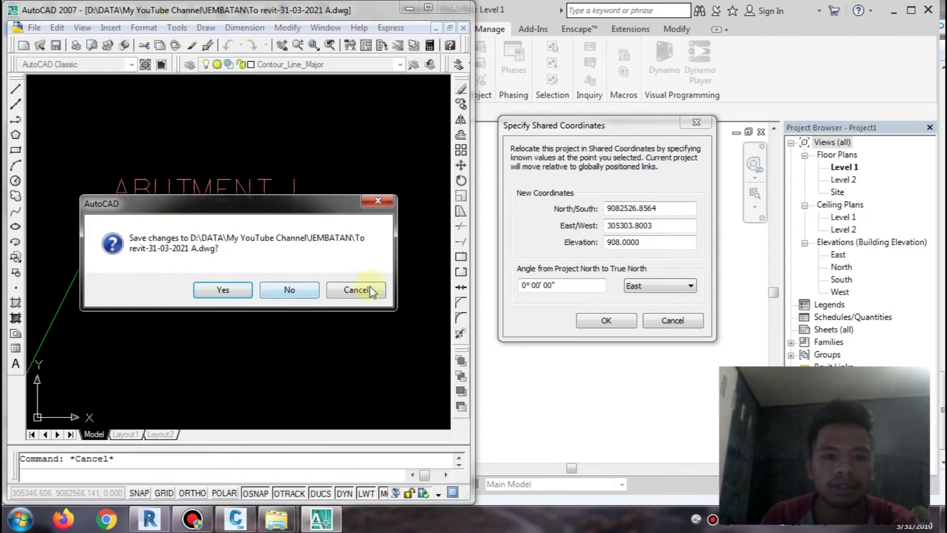
click(309, 289)
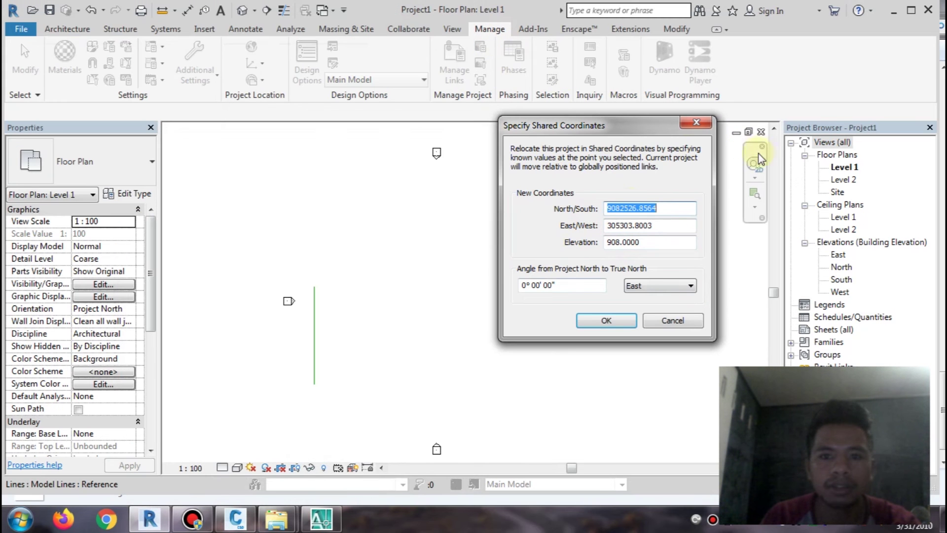
Close the coordinates dialog, link To revit-31-03-2021 A.dwg, and pan to Abutment I.
click(697, 121)
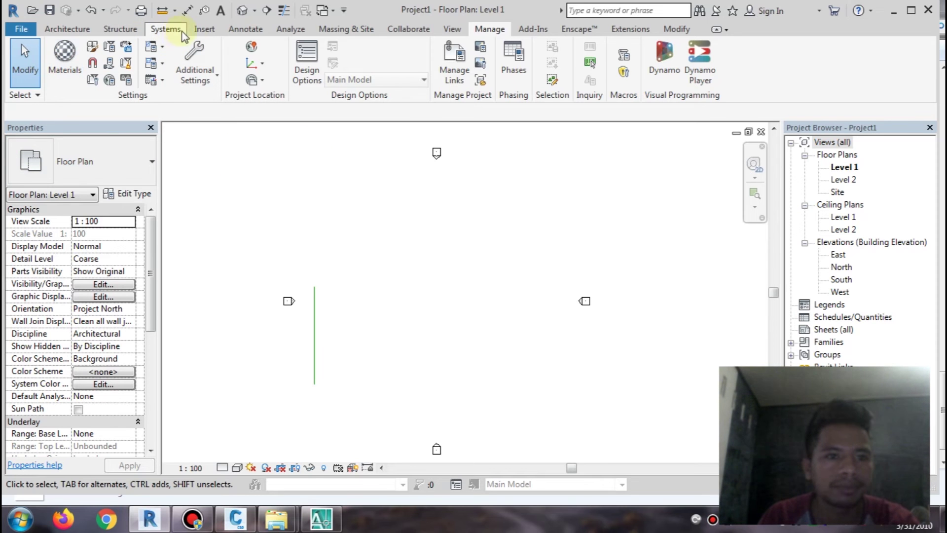
click(205, 29)
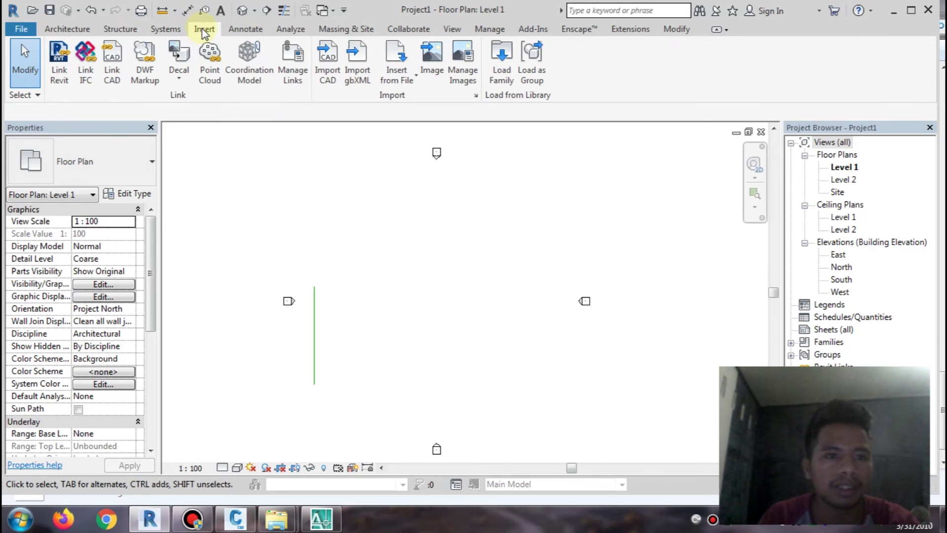
click(120, 74)
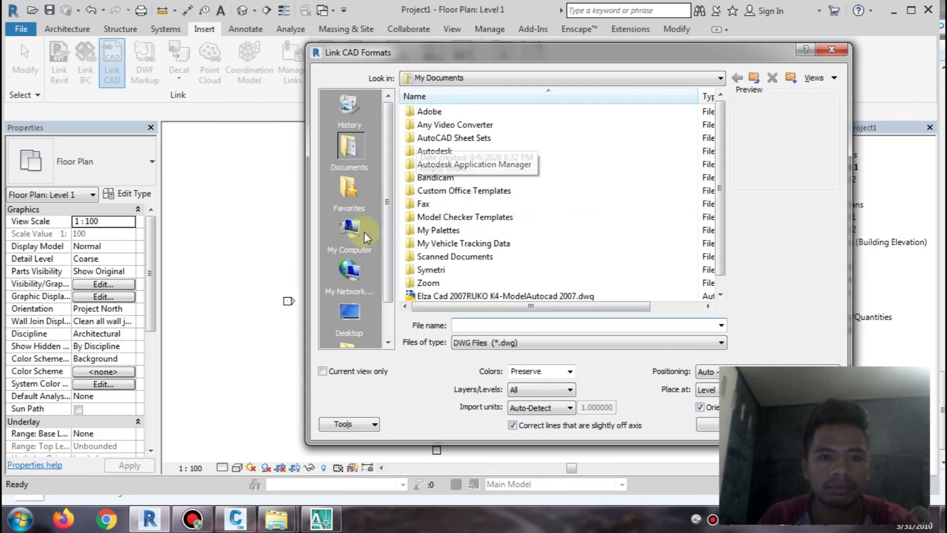
click(488, 270)
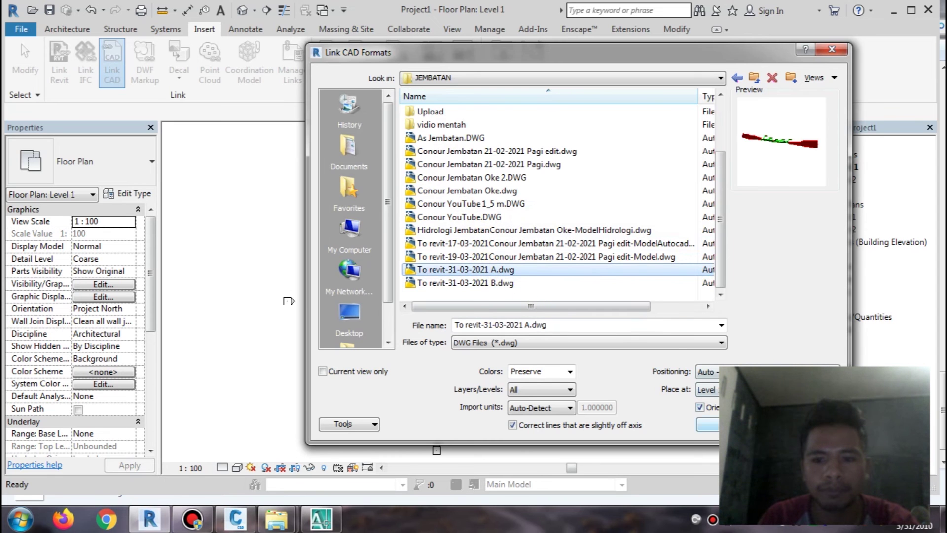
double_click(434, 270)
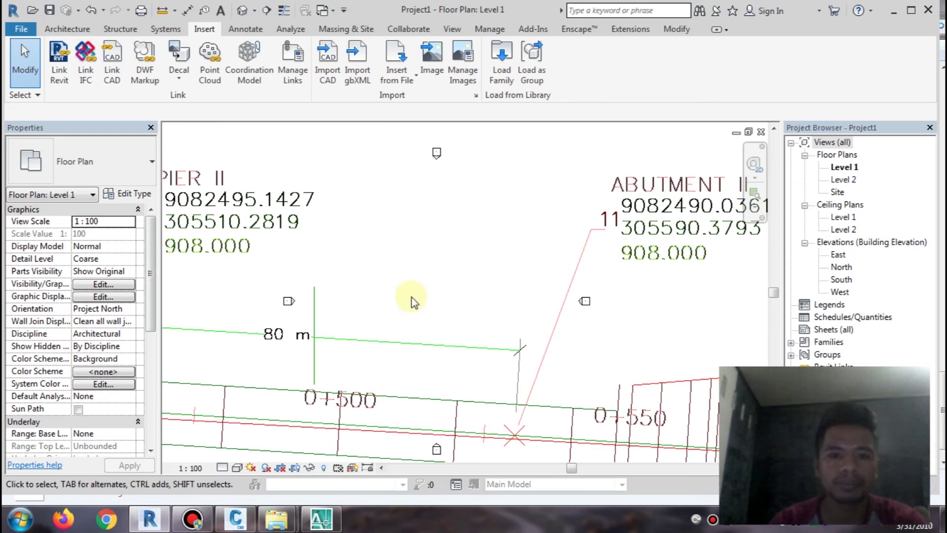
scroll(478, 285, down, 3)
scroll(482, 284, down, 2)
scroll(482, 282, down, 1)
middle_drag(423, 312, 539, 328)
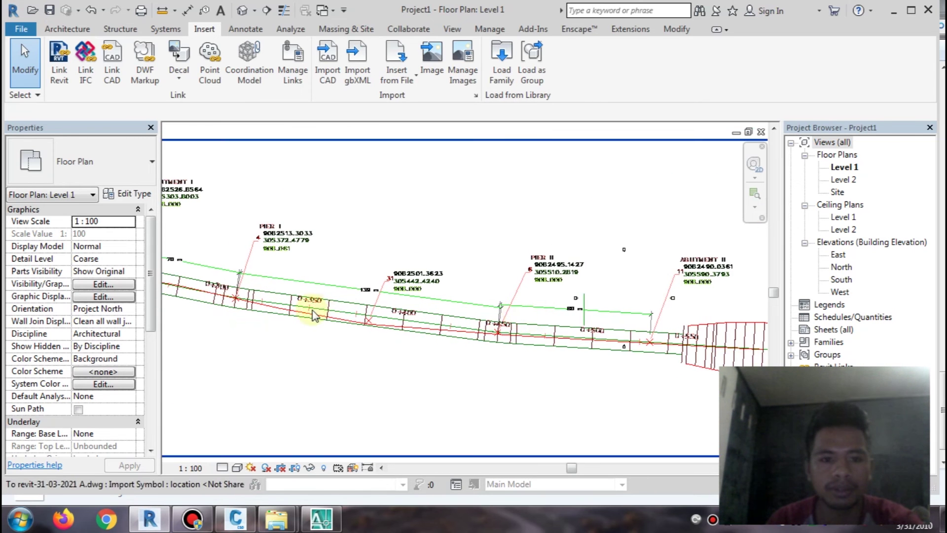
middle_drag(257, 323, 584, 364)
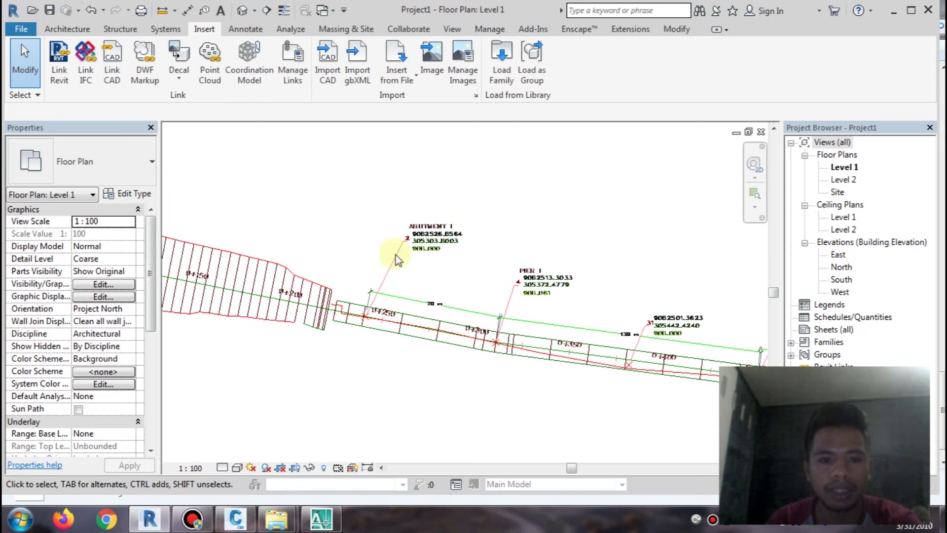
click(423, 242)
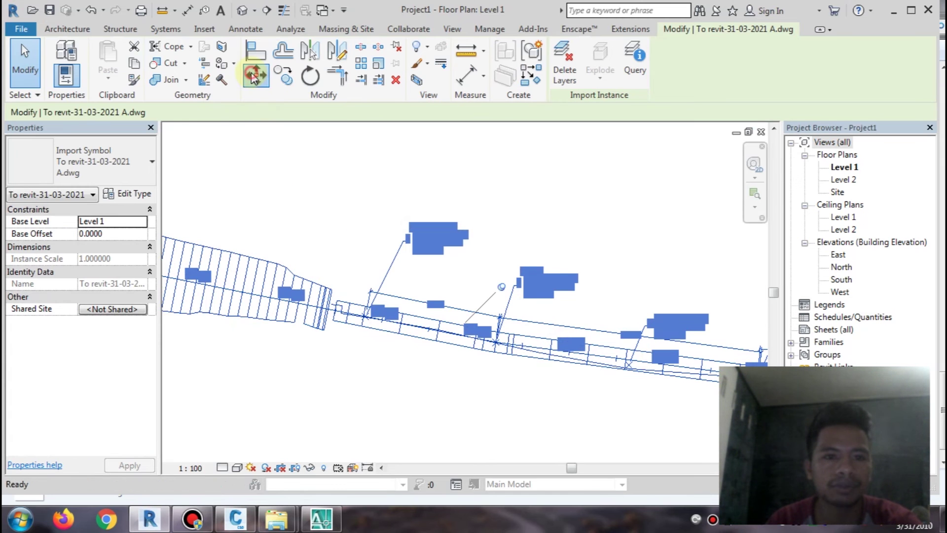
click(254, 76)
scroll(349, 316, up, 2)
scroll(350, 307, up, 1)
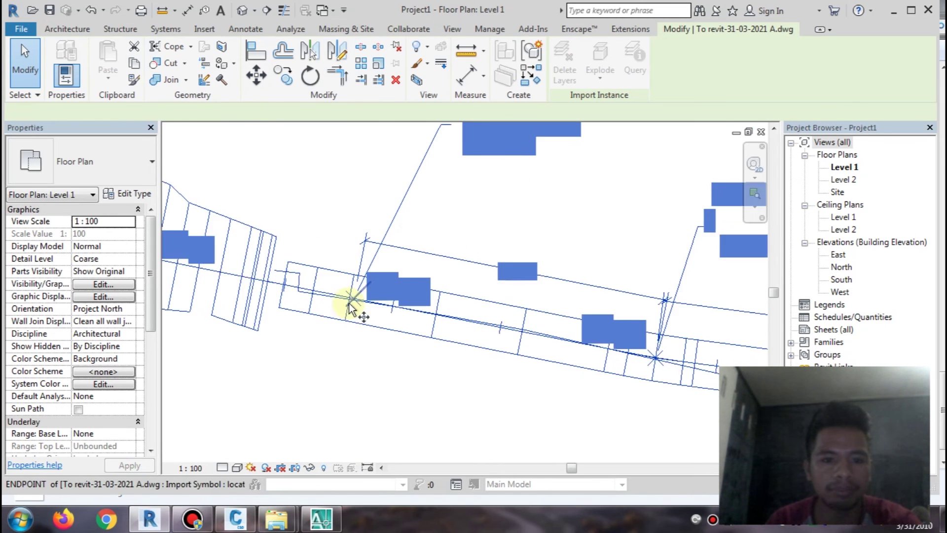
scroll(350, 307, up, 1)
scroll(362, 307, up, 2)
click(370, 270)
scroll(303, 328, down, 1)
scroll(286, 334, down, 2)
scroll(286, 334, down, 1)
scroll(281, 330, down, 1)
scroll(284, 332, down, 1)
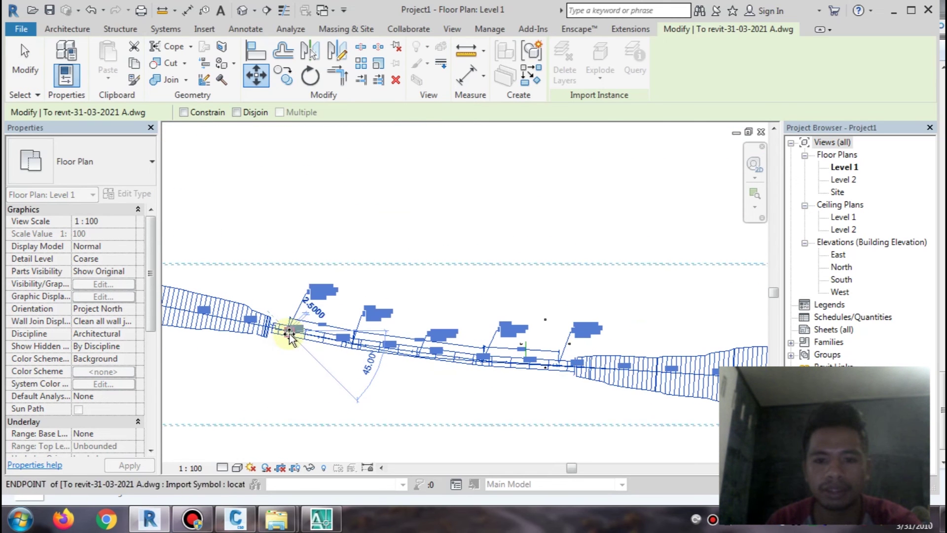
scroll(345, 281, up, 2)
scroll(290, 251, down, 2)
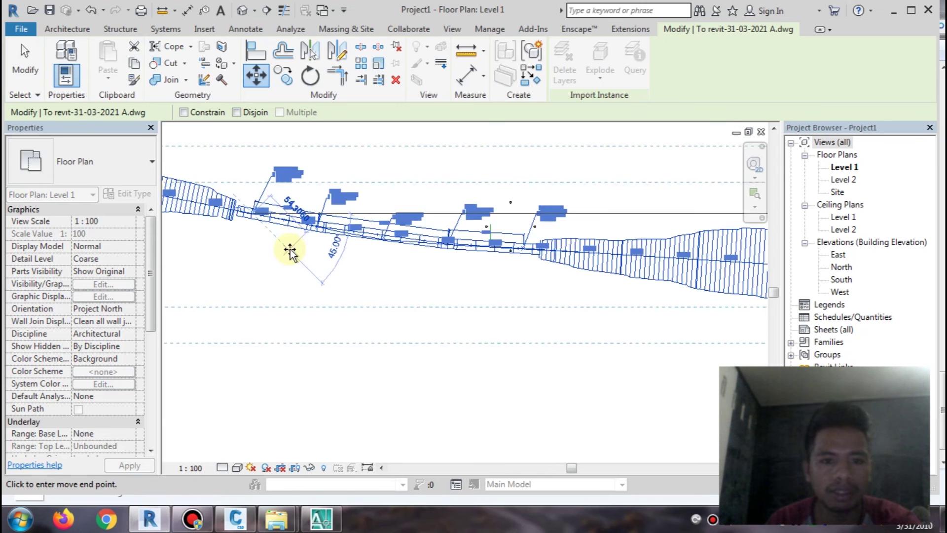
scroll(290, 252, up, 1)
scroll(311, 222, up, 1)
scroll(527, 306, up, 2)
scroll(526, 306, up, 1)
scroll(513, 306, up, 1)
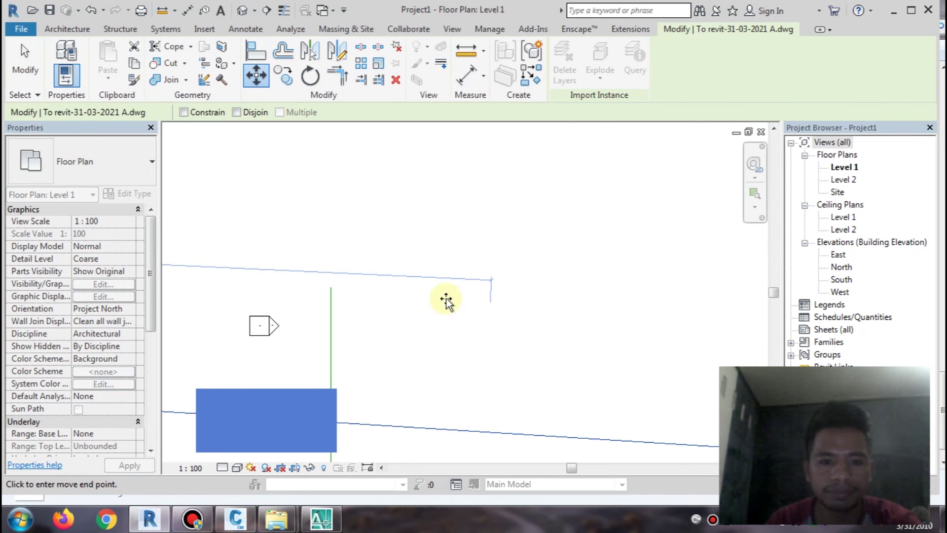
click(331, 287)
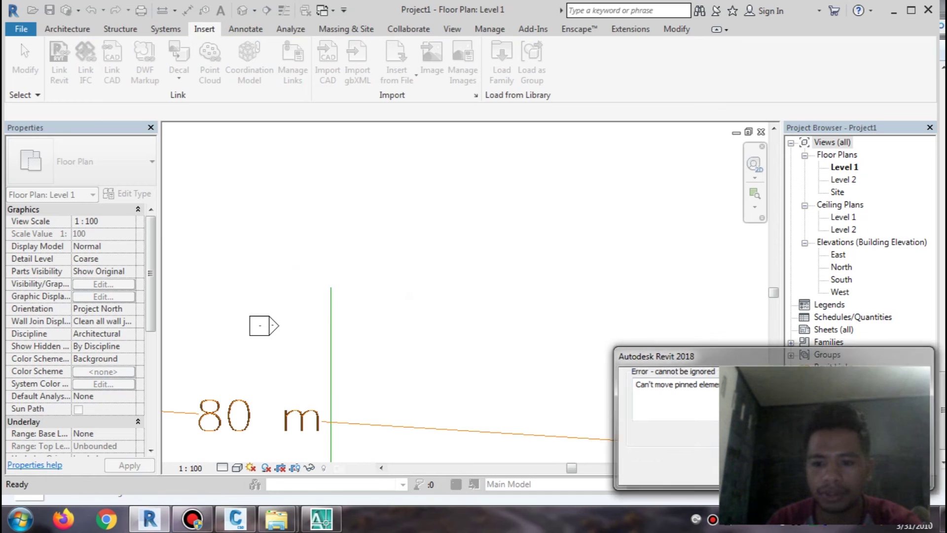
key(Escape)
scroll(475, 347, down, 5)
Unpin the linked A drawing and move it from its base point onto the reference line's endpoint.
scroll(475, 346, down, 2)
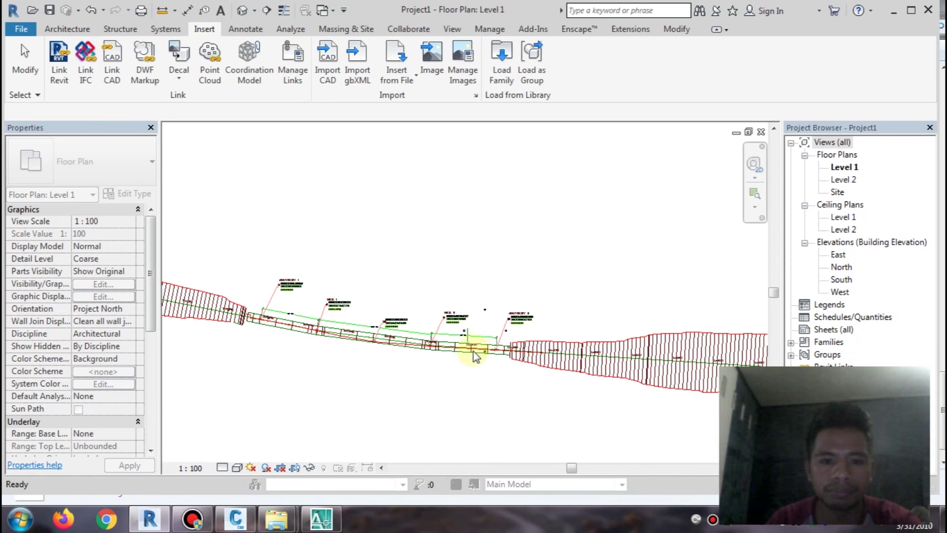
click(543, 349)
click(502, 294)
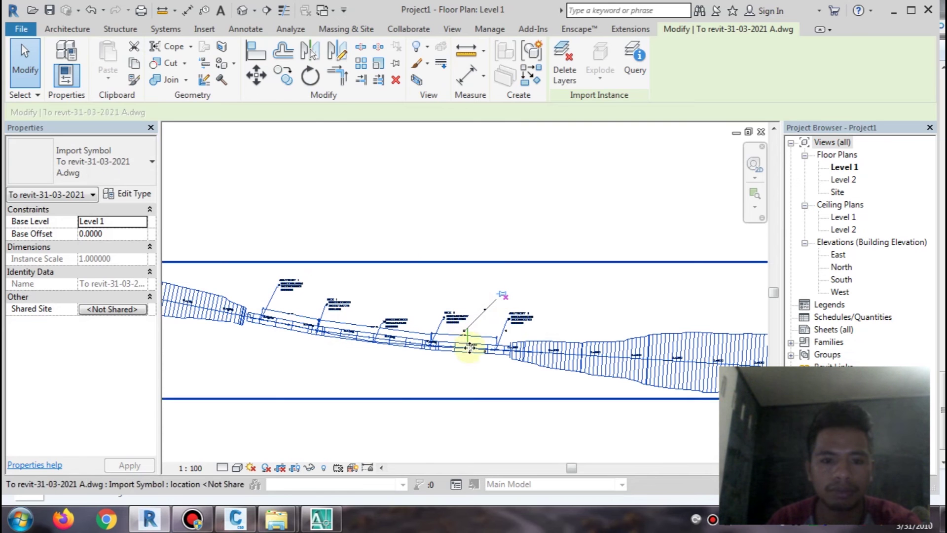
click(285, 76)
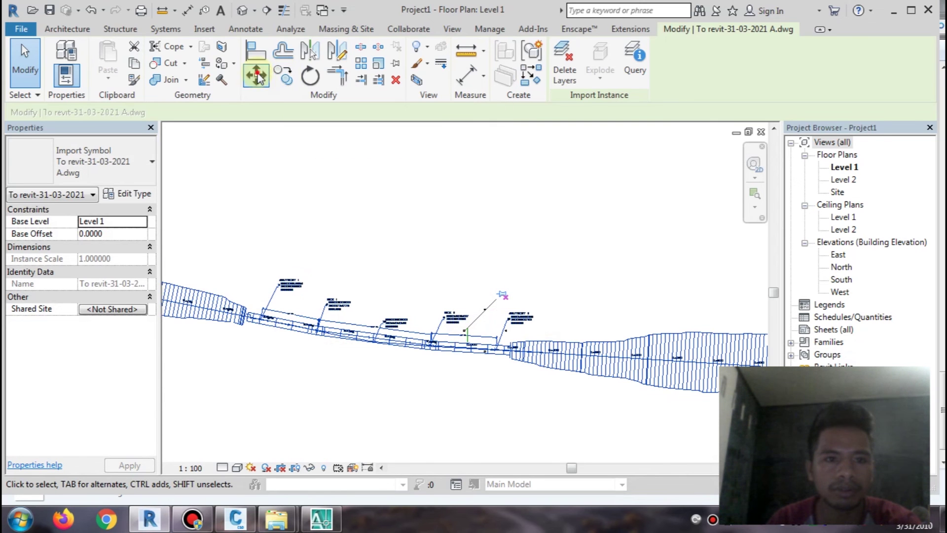
scroll(261, 320, up, 5)
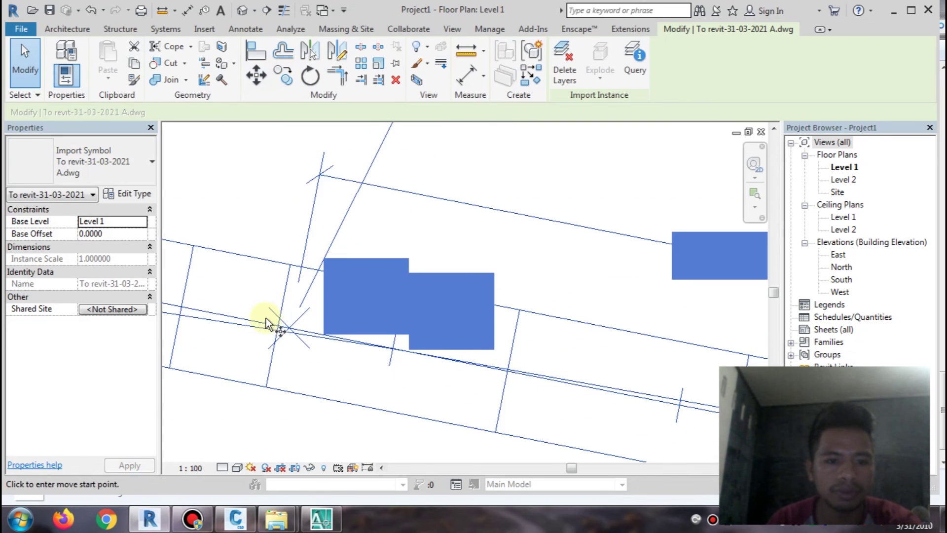
click(299, 332)
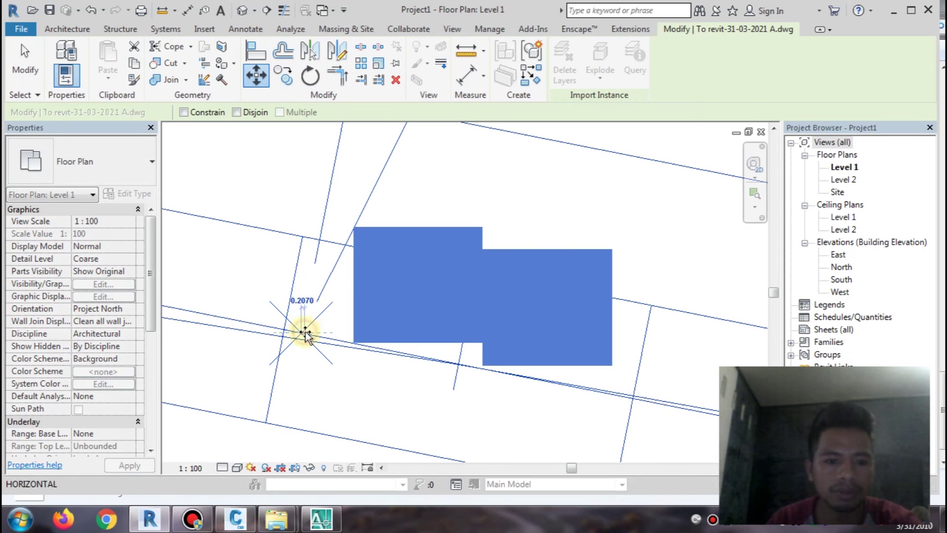
scroll(217, 358, down, 2)
scroll(227, 355, down, 2)
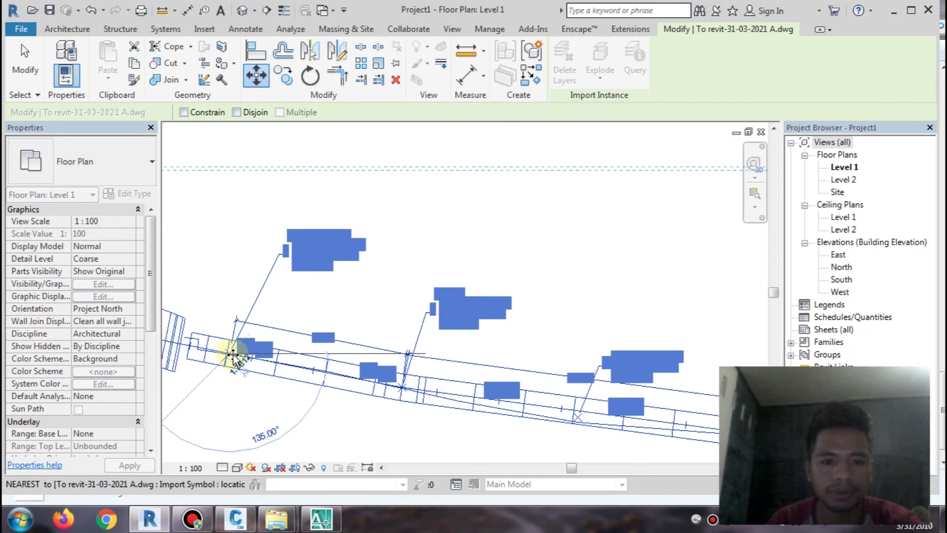
scroll(232, 356, down, 2)
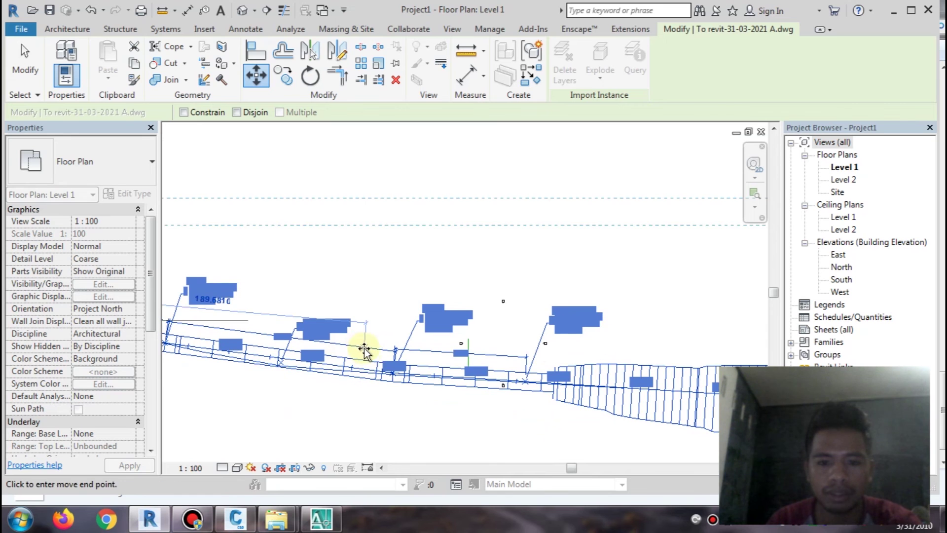
scroll(459, 355, up, 2)
scroll(468, 340, up, 1)
scroll(468, 325, up, 2)
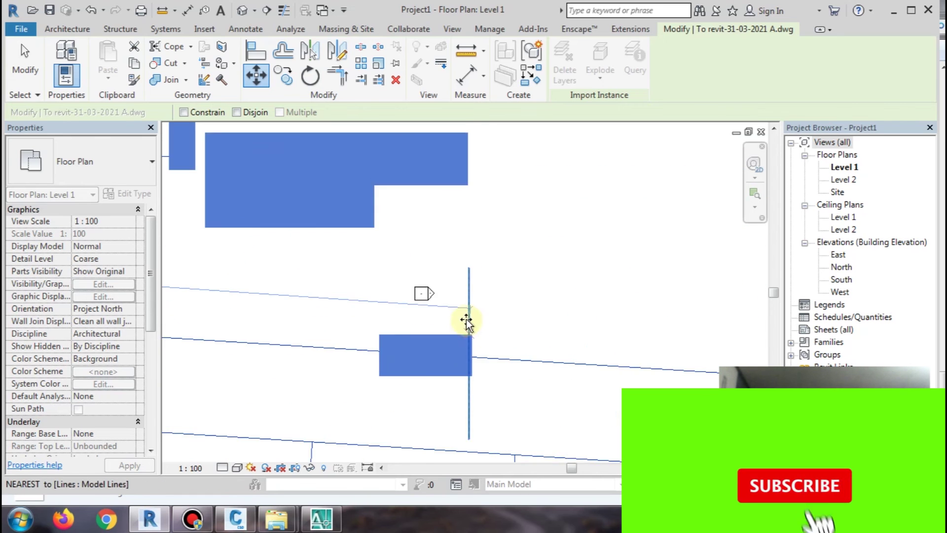
scroll(466, 291, up, 2)
scroll(465, 237, up, 2)
click(465, 204)
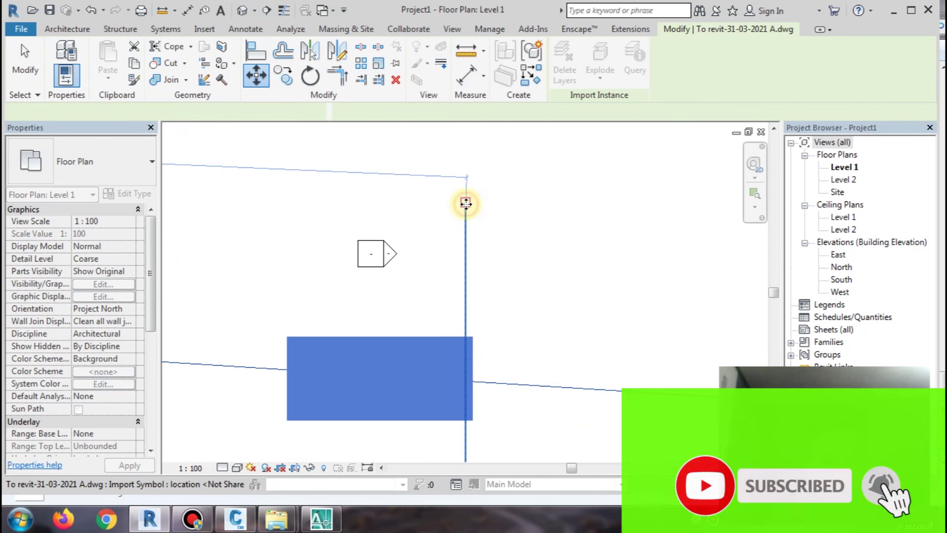
Deselect the aligned A drawing and zoom around to review its placement.
scroll(386, 352, down, 4)
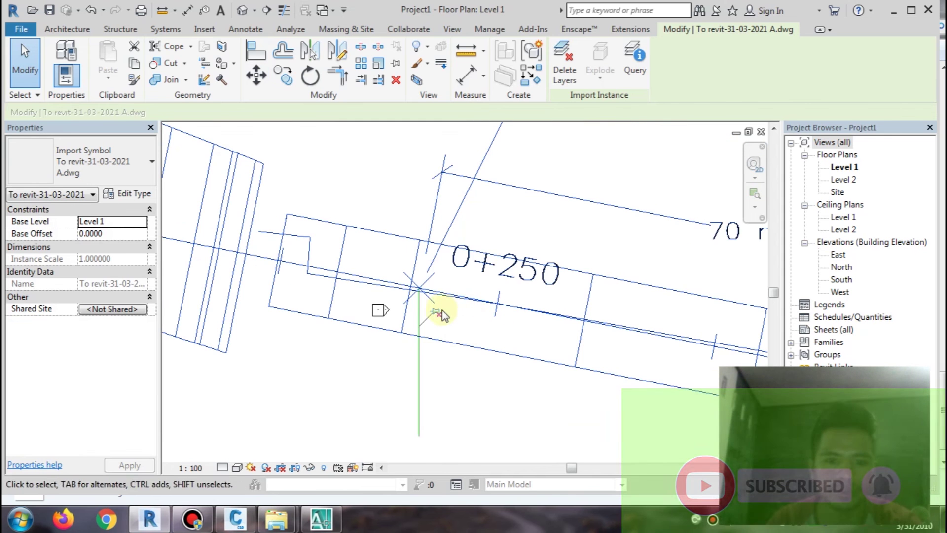
click(427, 315)
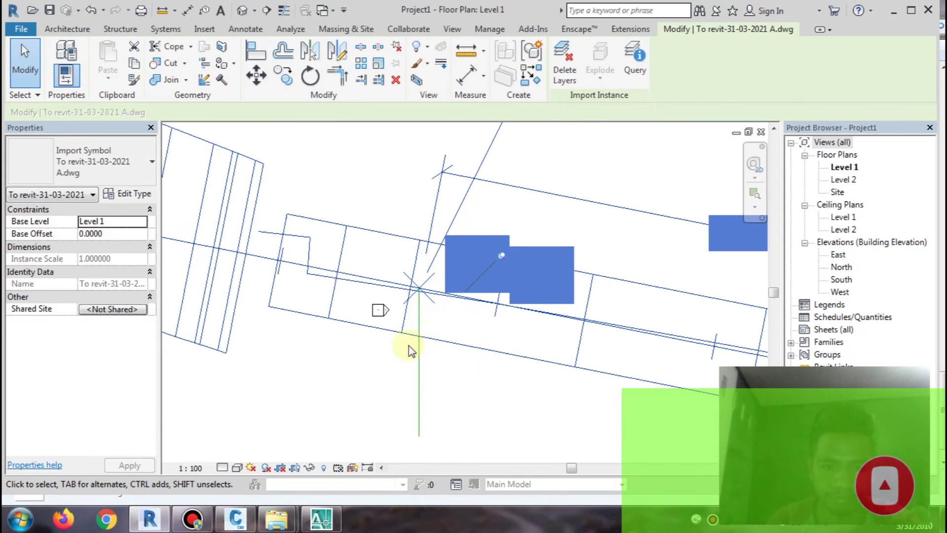
click(397, 373)
scroll(362, 385, down, 2)
scroll(360, 385, down, 1)
scroll(363, 380, down, 1)
scroll(366, 374, down, 1)
scroll(368, 379, down, 2)
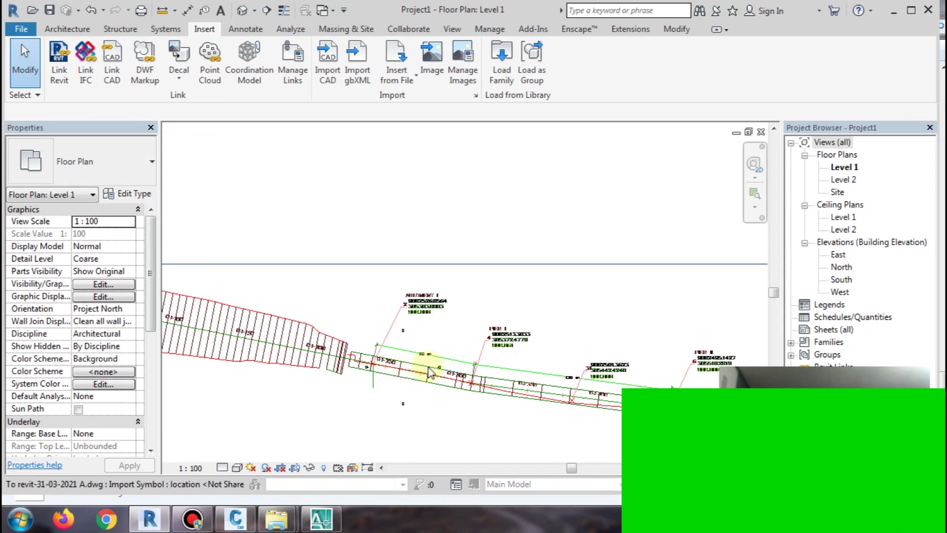
scroll(390, 367, down, 1)
scroll(444, 356, down, 1)
scroll(464, 331, down, 1)
scroll(486, 380, up, 1)
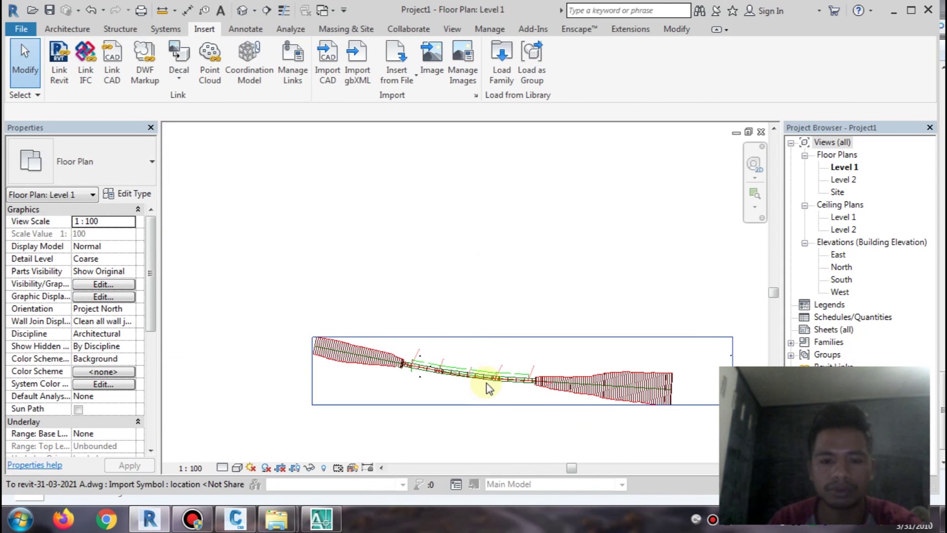
scroll(486, 383, up, 2)
scroll(494, 384, up, 1)
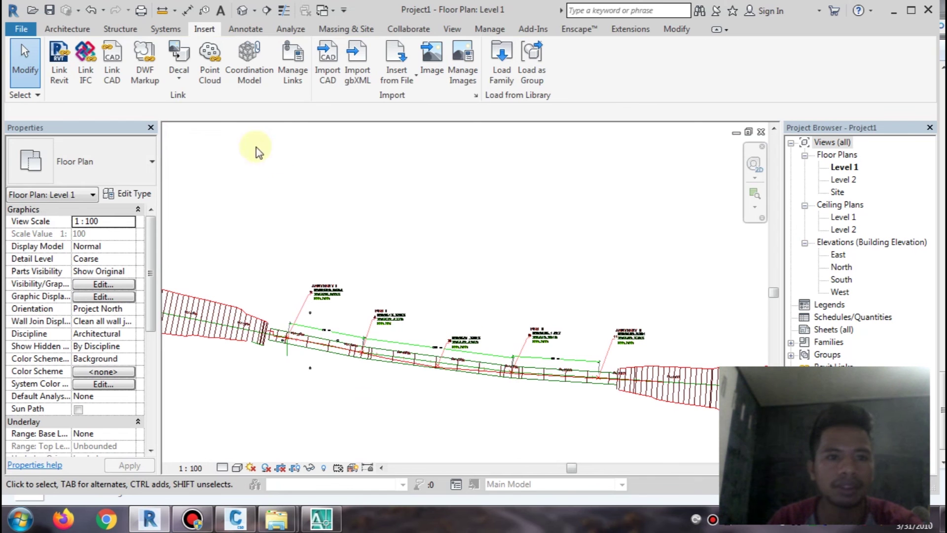
Link To revit-31-03-2021 B.dwg into the project.
click(118, 79)
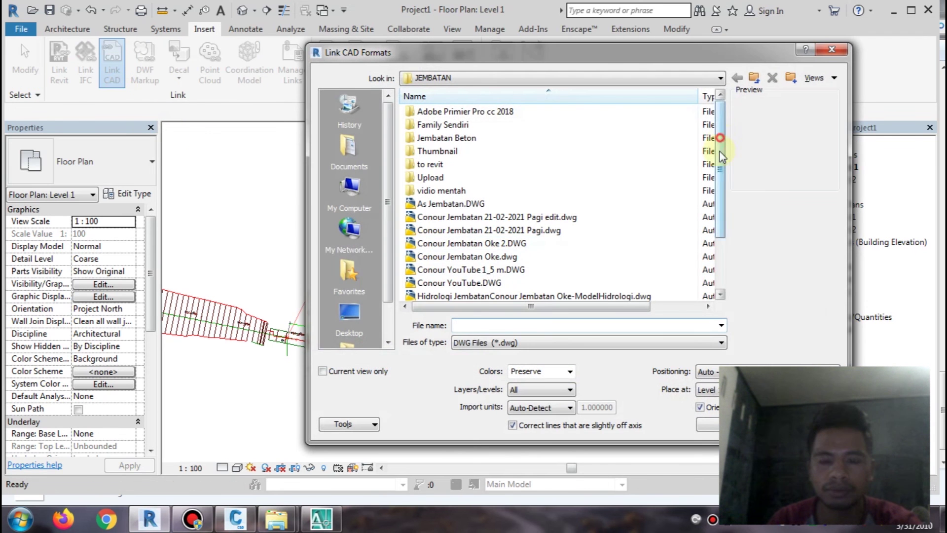
drag(722, 156, 721, 205)
click(509, 284)
double_click(513, 284)
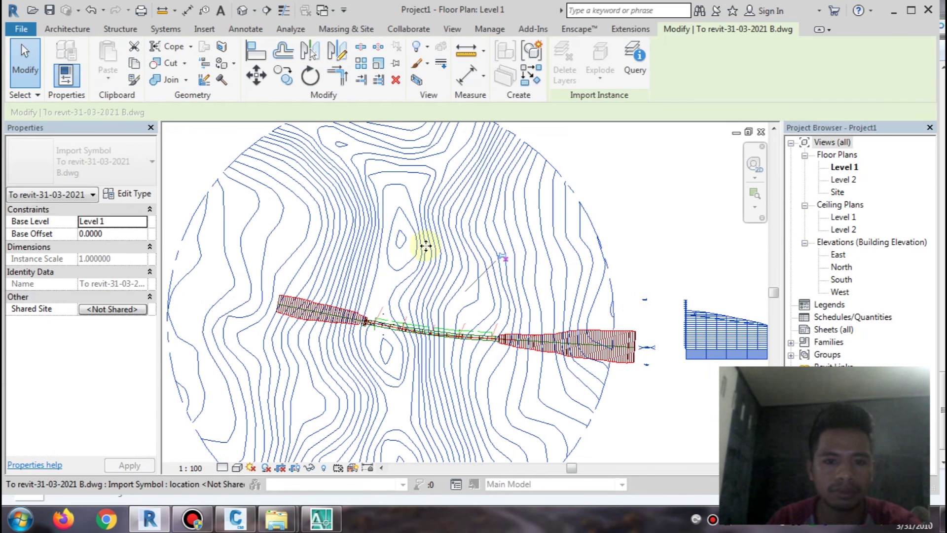
Move the B drawing from its midpoint snap onto the matching endpoint of the A drawing.
click(262, 78)
scroll(366, 301, up, 2)
scroll(372, 313, up, 2)
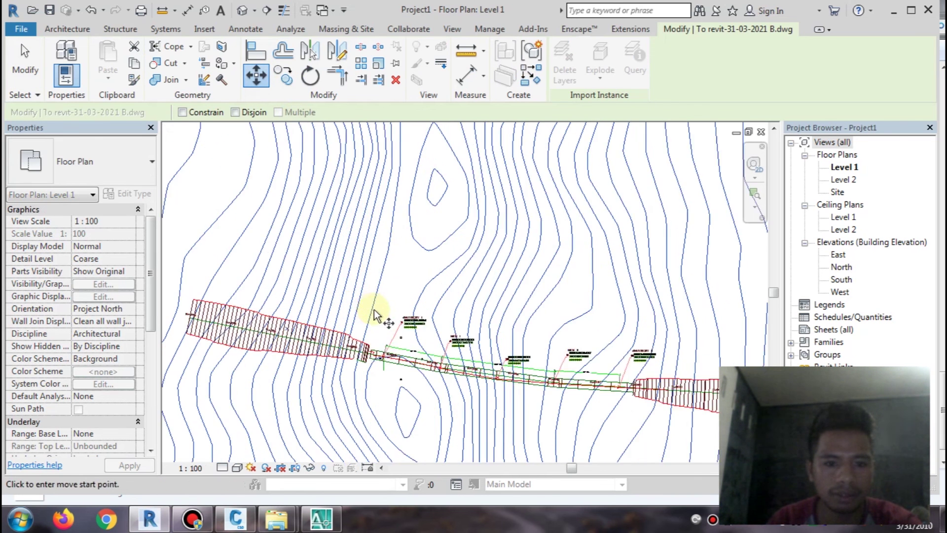
scroll(375, 316, up, 3)
scroll(375, 323, up, 2)
scroll(388, 319, up, 2)
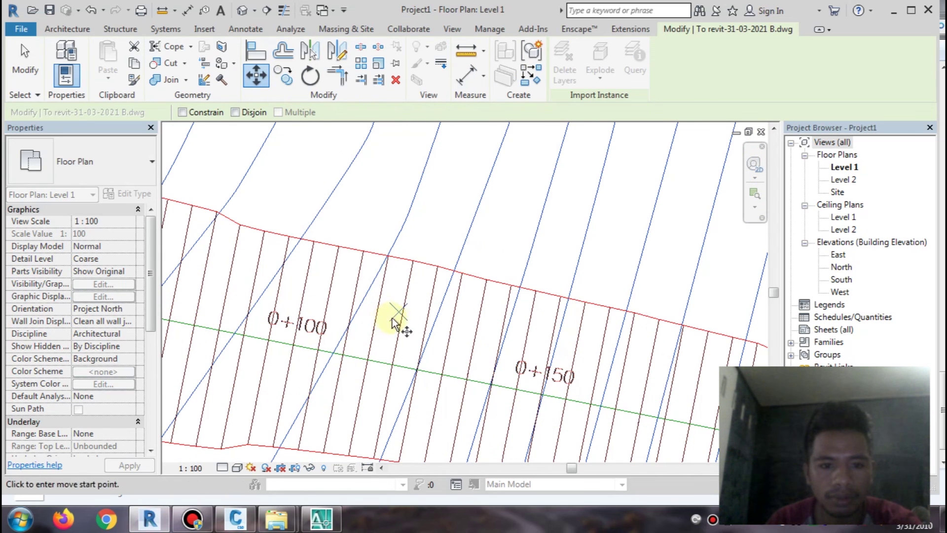
click(388, 317)
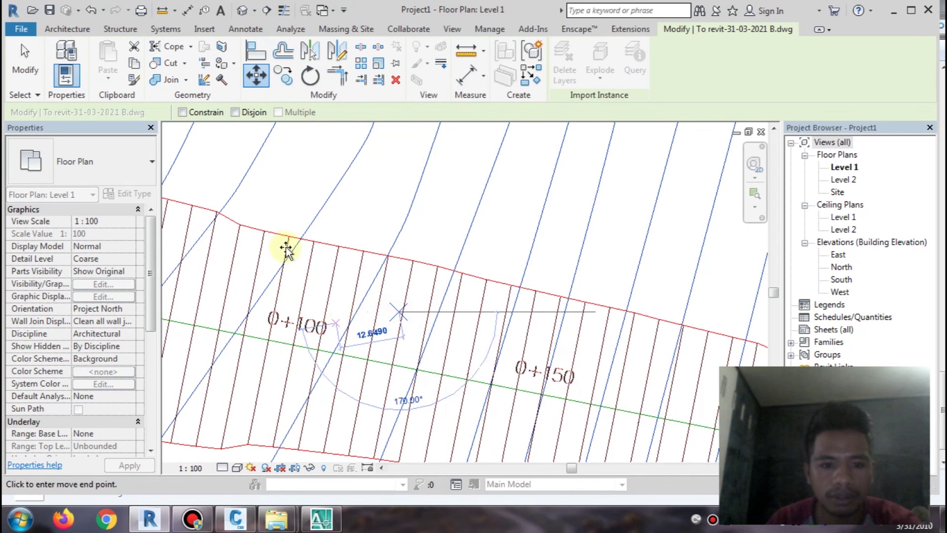
scroll(306, 243, down, 2)
scroll(360, 268, down, 3)
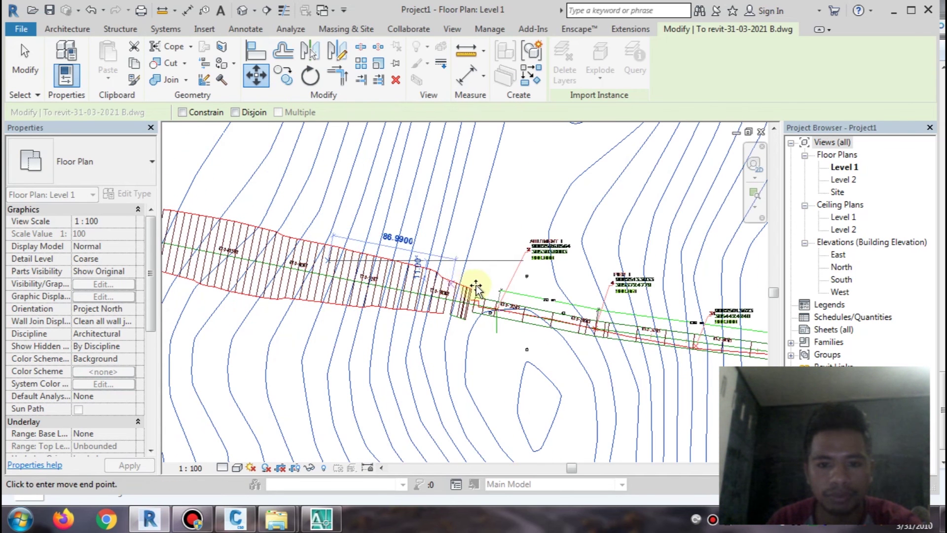
scroll(513, 323, up, 2)
scroll(510, 328, up, 1)
scroll(542, 340, up, 1)
scroll(571, 376, up, 1)
scroll(596, 380, up, 1)
scroll(606, 398, up, 1)
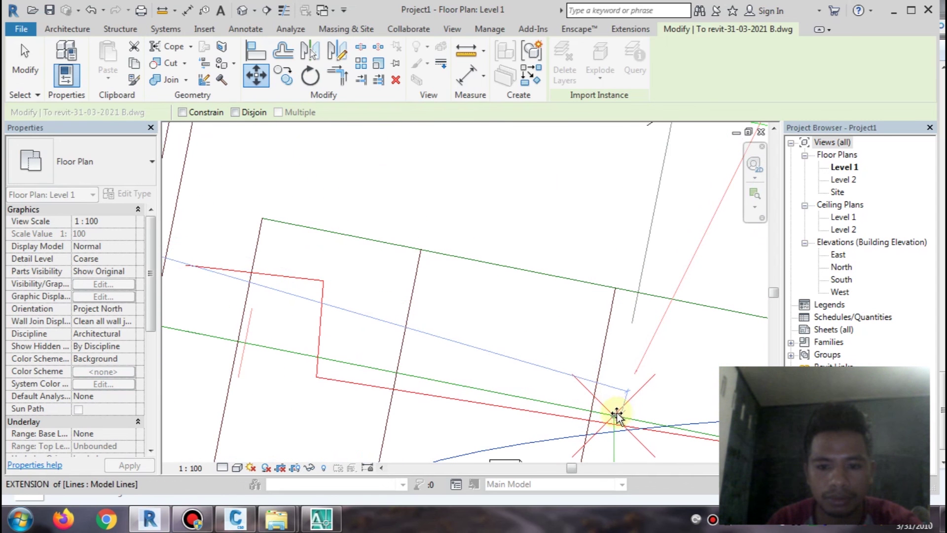
click(614, 414)
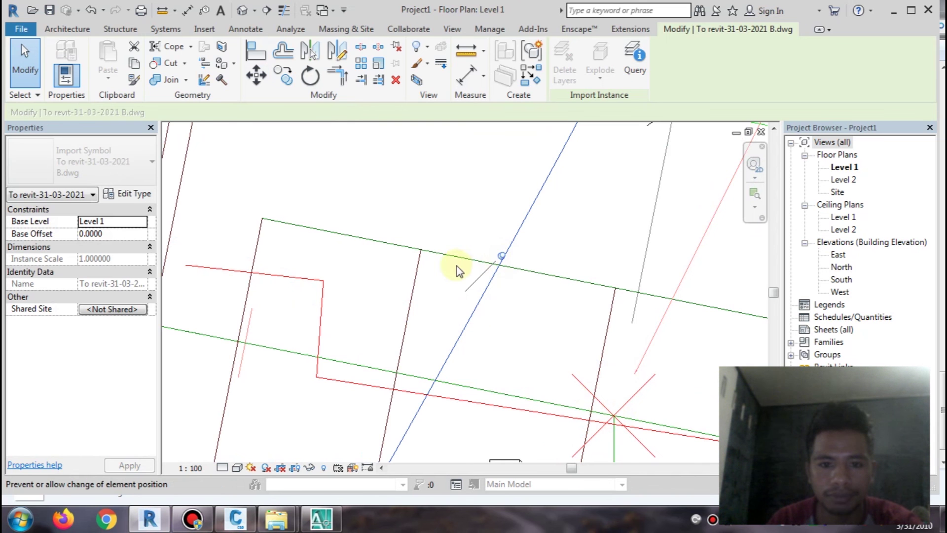
Deselect the B drawing and zoom to review the combined bridge layout.
scroll(355, 279, down, 1)
scroll(354, 288, down, 3)
scroll(360, 296, down, 2)
scroll(365, 306, down, 1)
scroll(374, 314, up, 2)
scroll(374, 315, down, 2)
key(Escape)
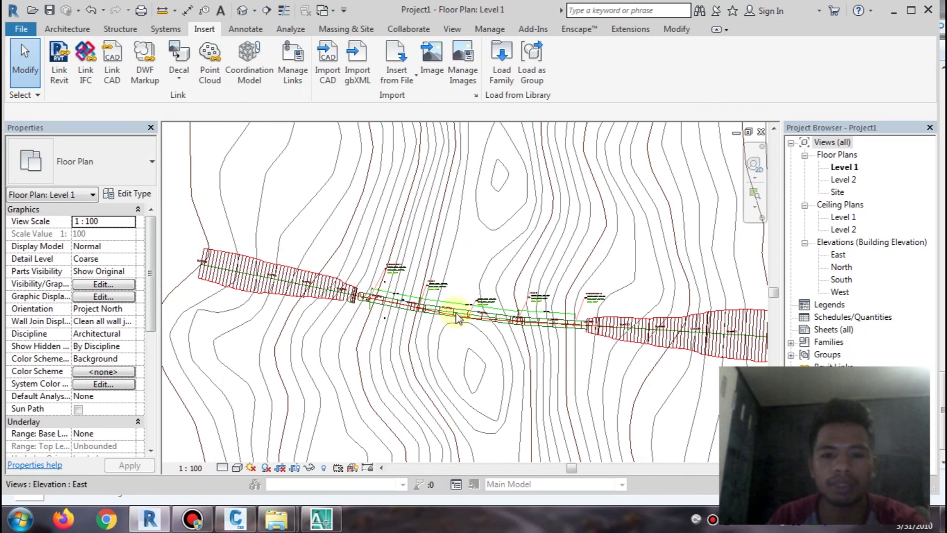
scroll(278, 300, down, 1)
scroll(278, 301, down, 1)
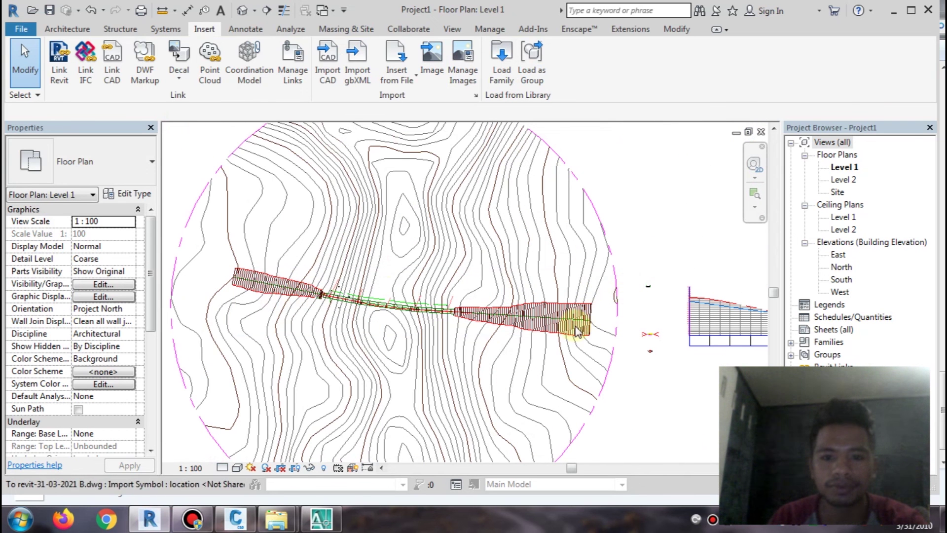
scroll(518, 238, up, 3)
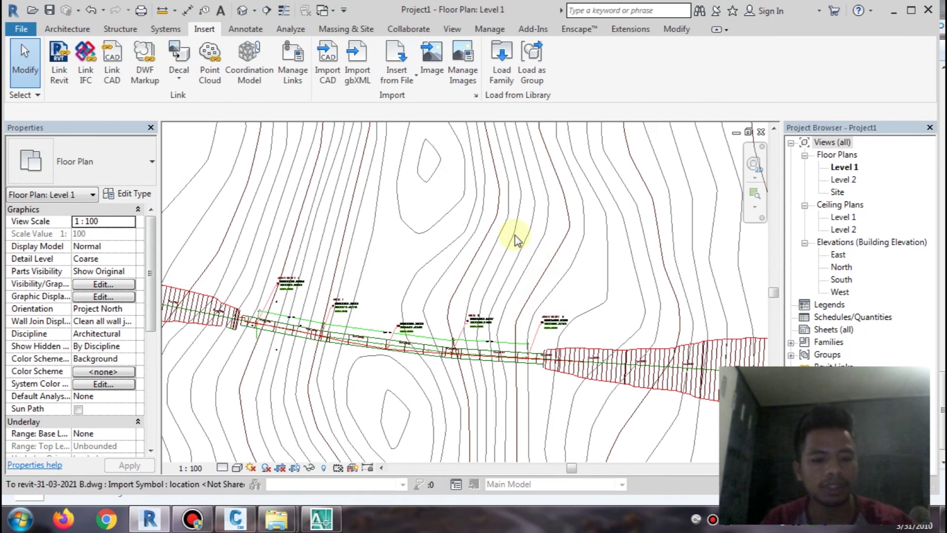
Save the project as the RVT file 'Bridge_Civil 3D to Revit 31-03-2021'.
key(ctrl+s)
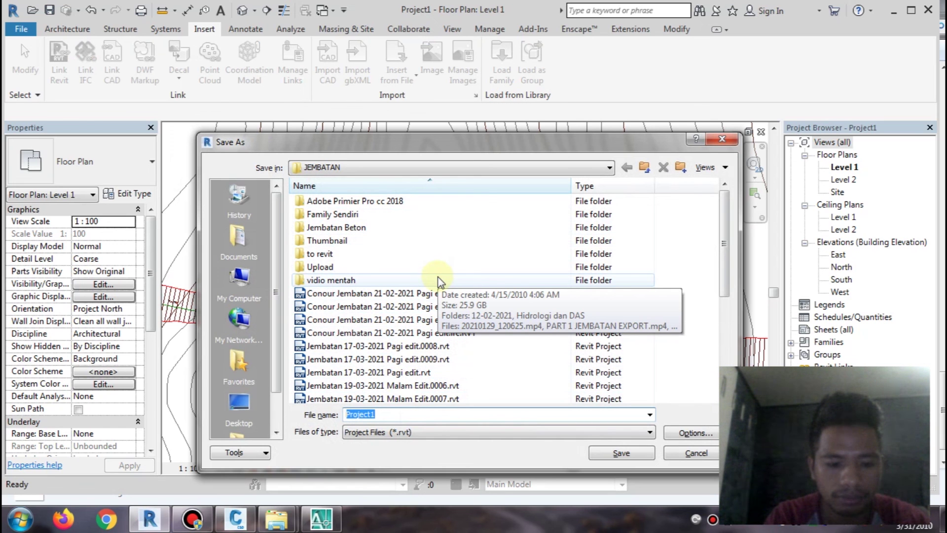
text(Bri)
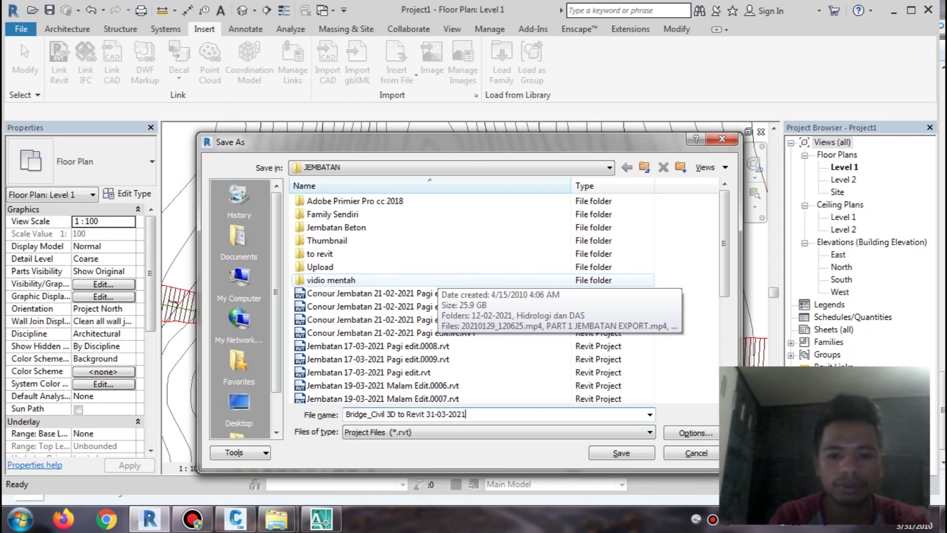
click(623, 453)
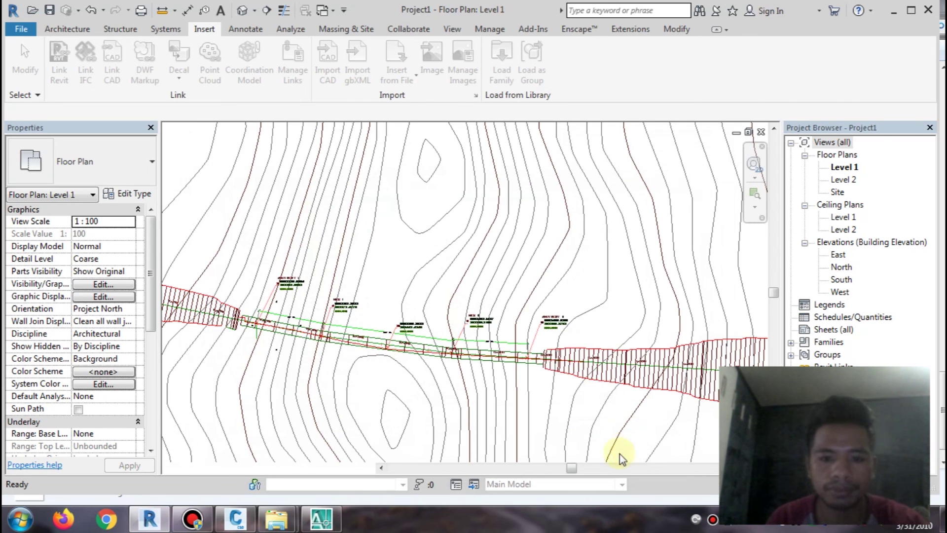